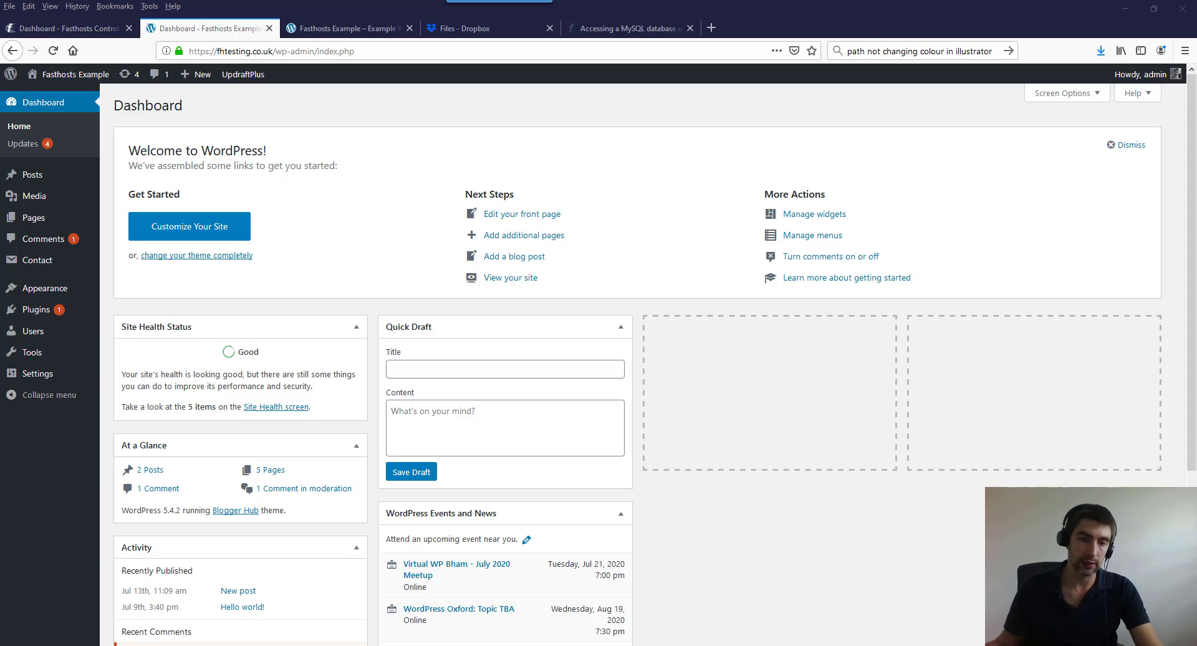
Open the UpdraftPlus Backups page in WordPress and display its backup schedule and remote storage settings.
mouse_move(38, 374)
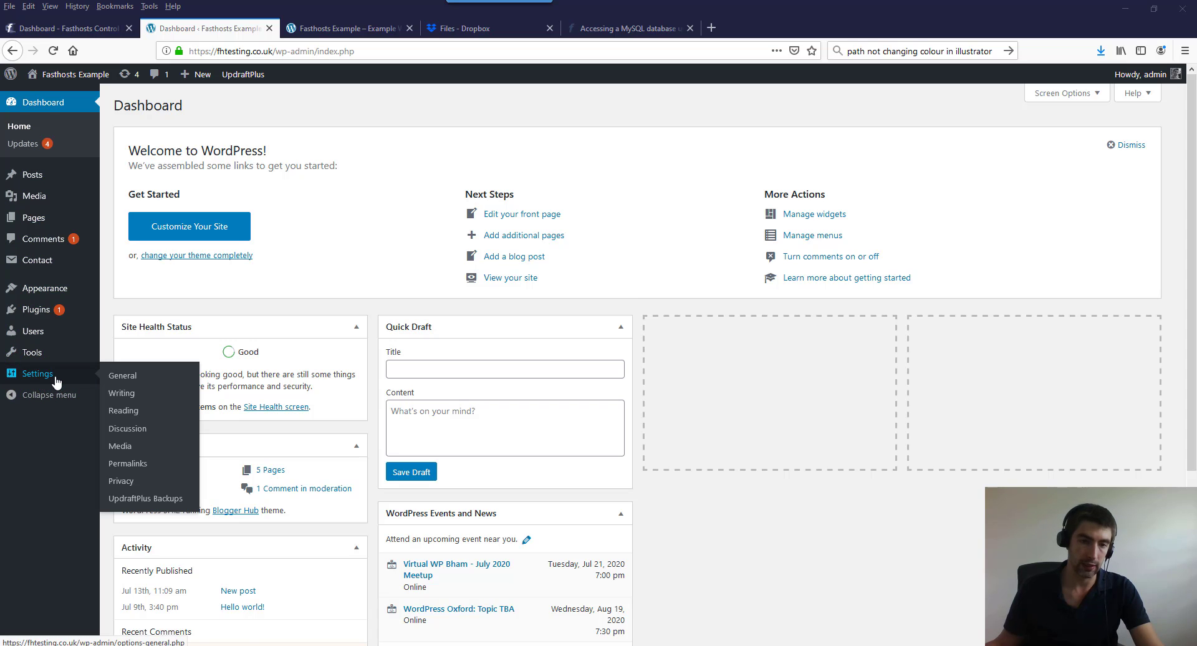
left_click(147, 499)
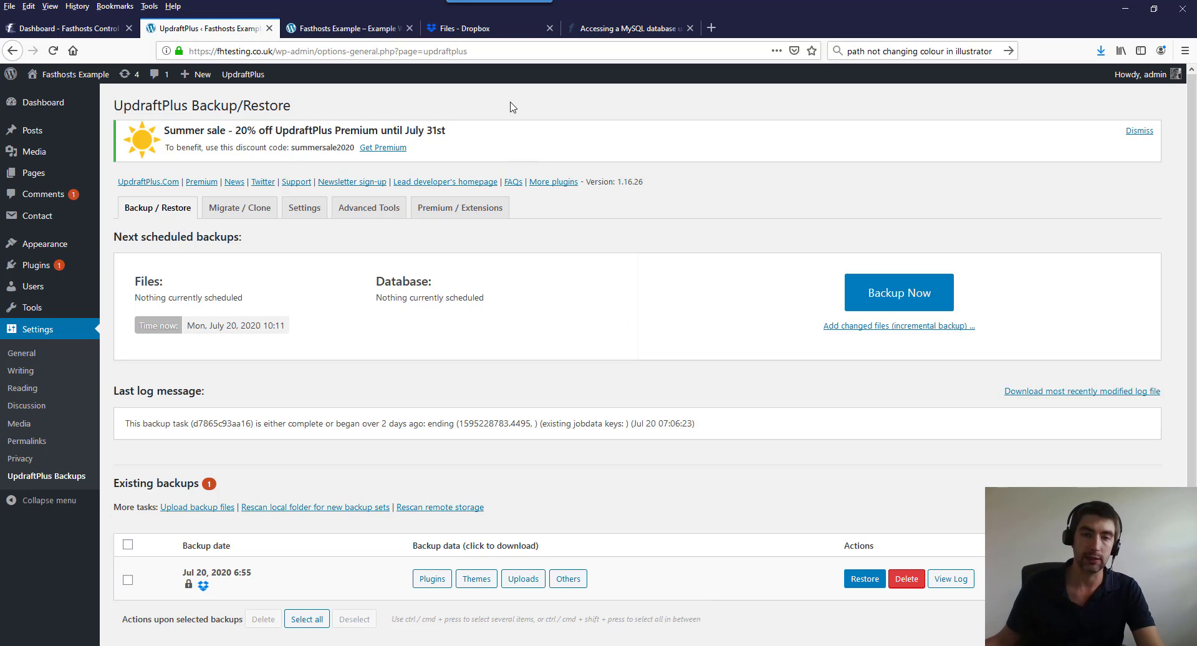
left_click(474, 28)
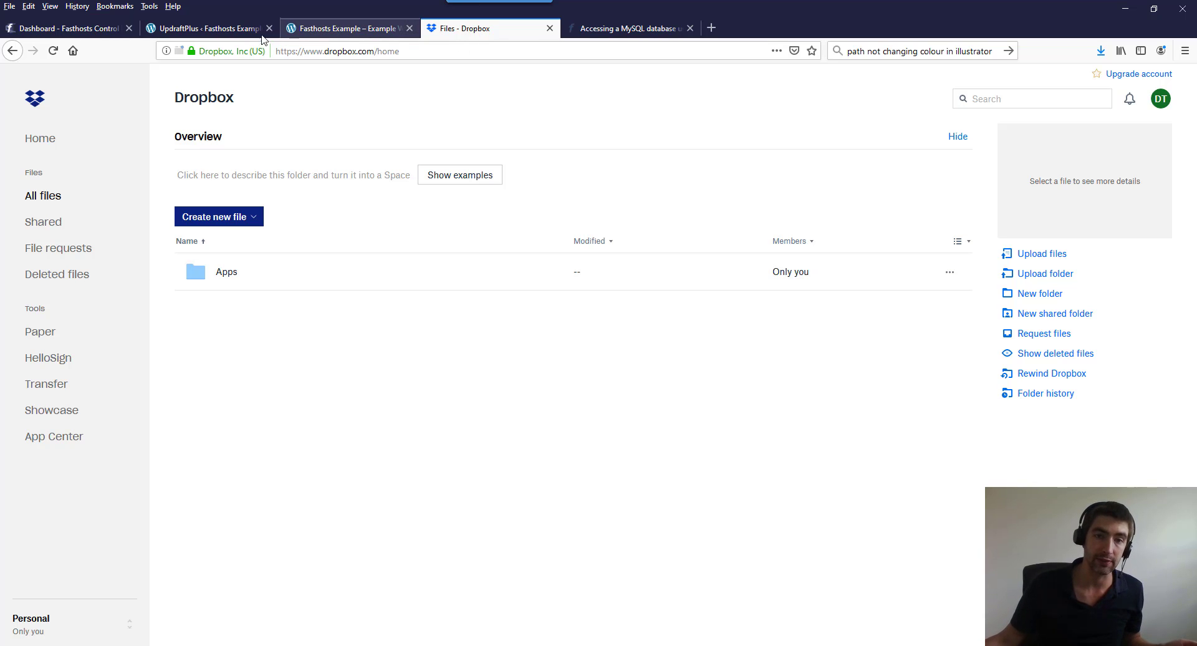
left_click(221, 30)
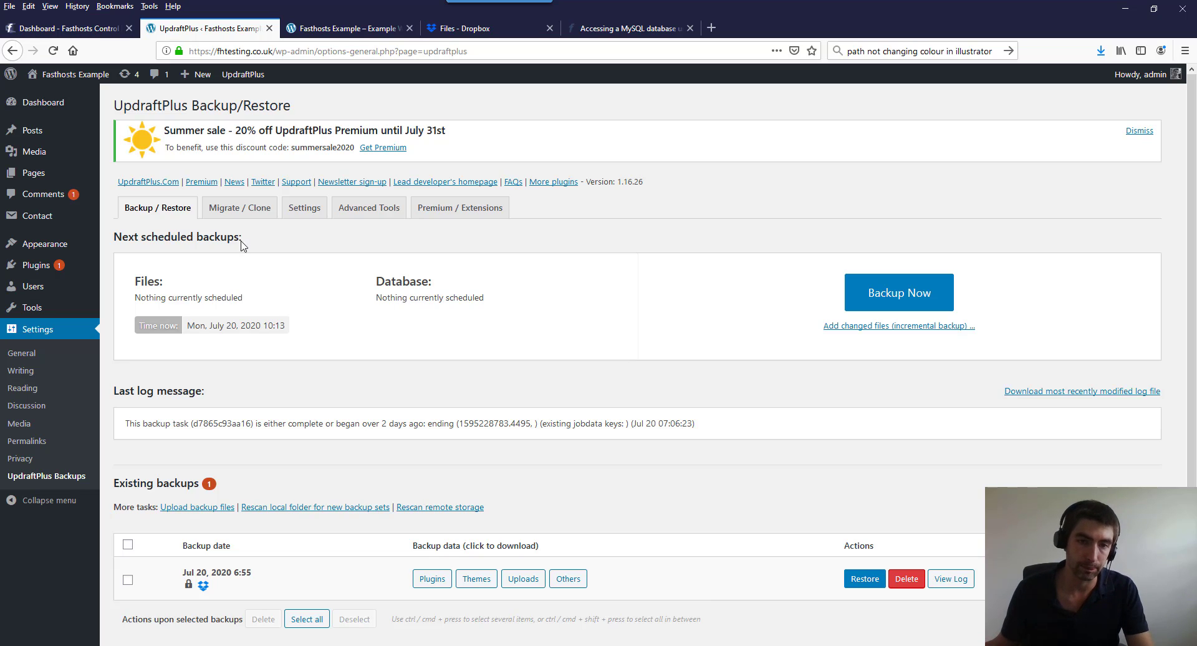
left_click(306, 211)
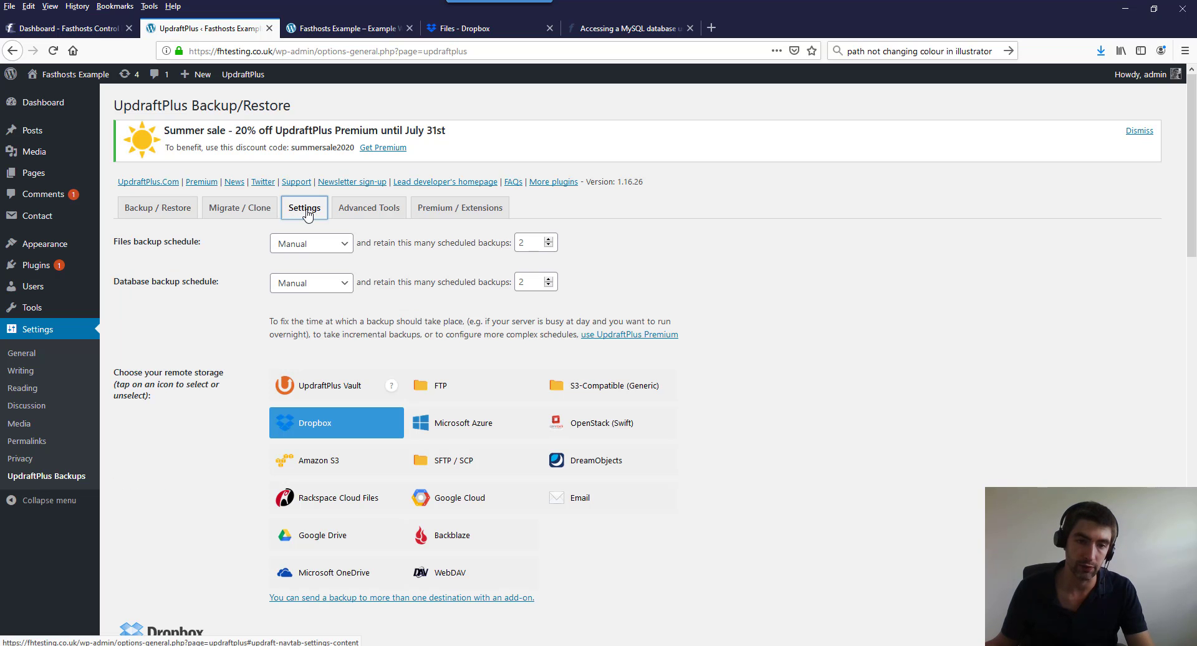
scroll(185, 258, "down", 2)
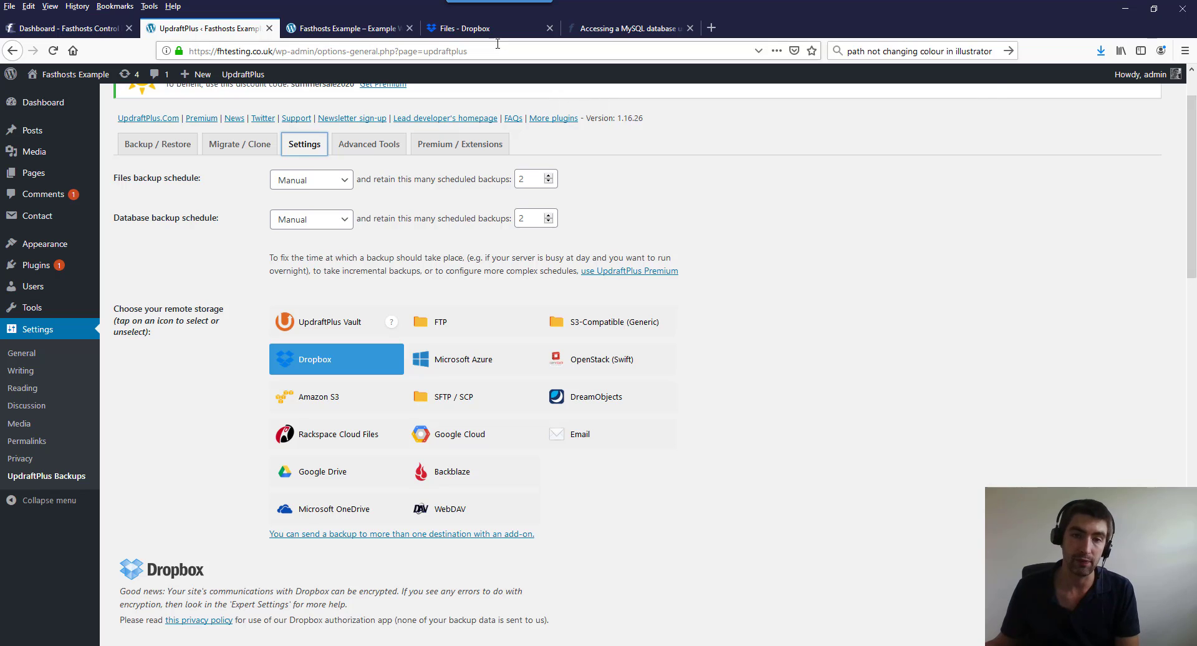
Switch to Dropbox and open the UpdraftPlus.Com folder inside Apps to examine the stored backup files.
left_click(484, 30)
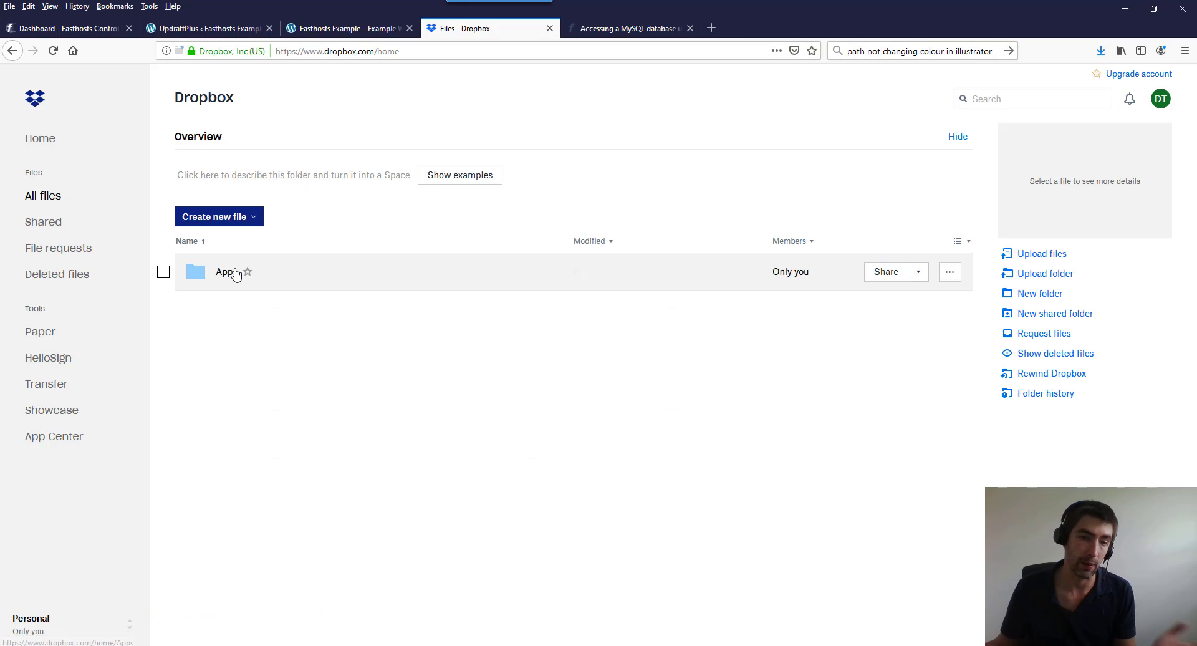
left_click(236, 272)
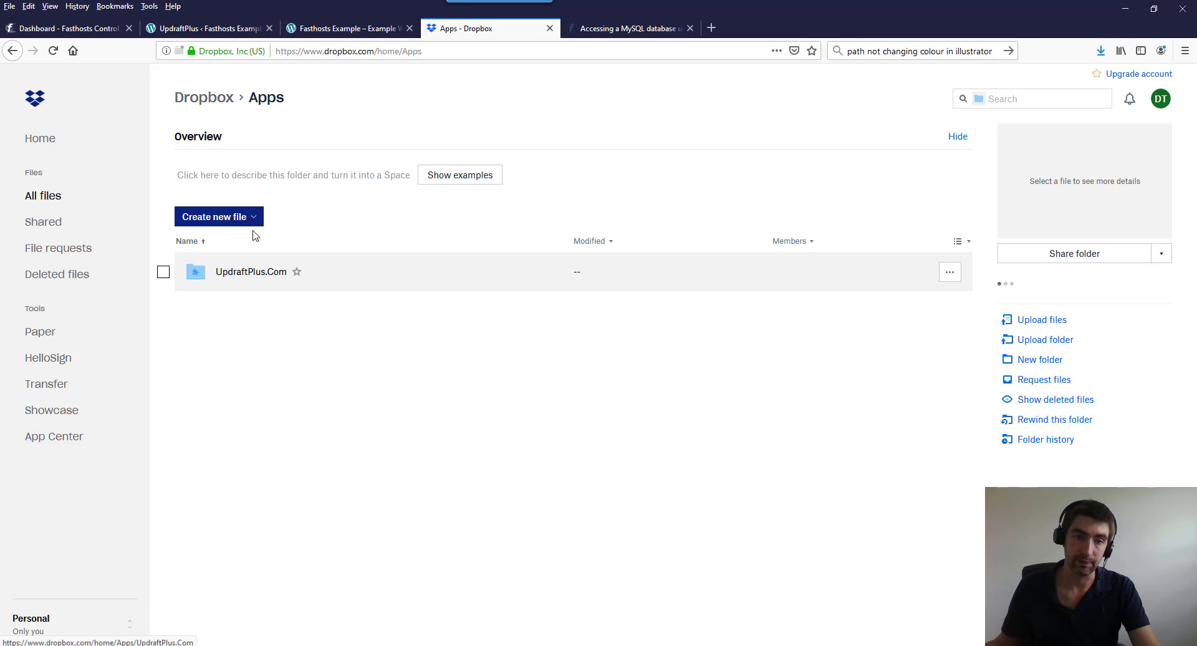
left_click(257, 273)
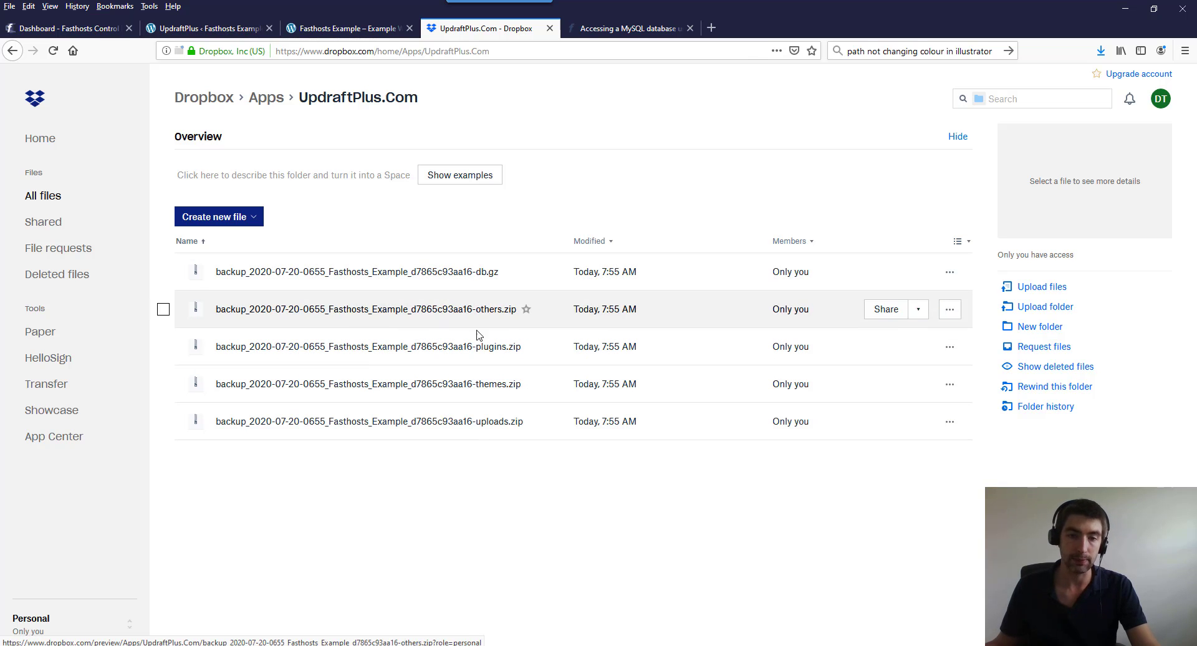
left_click(209, 28)
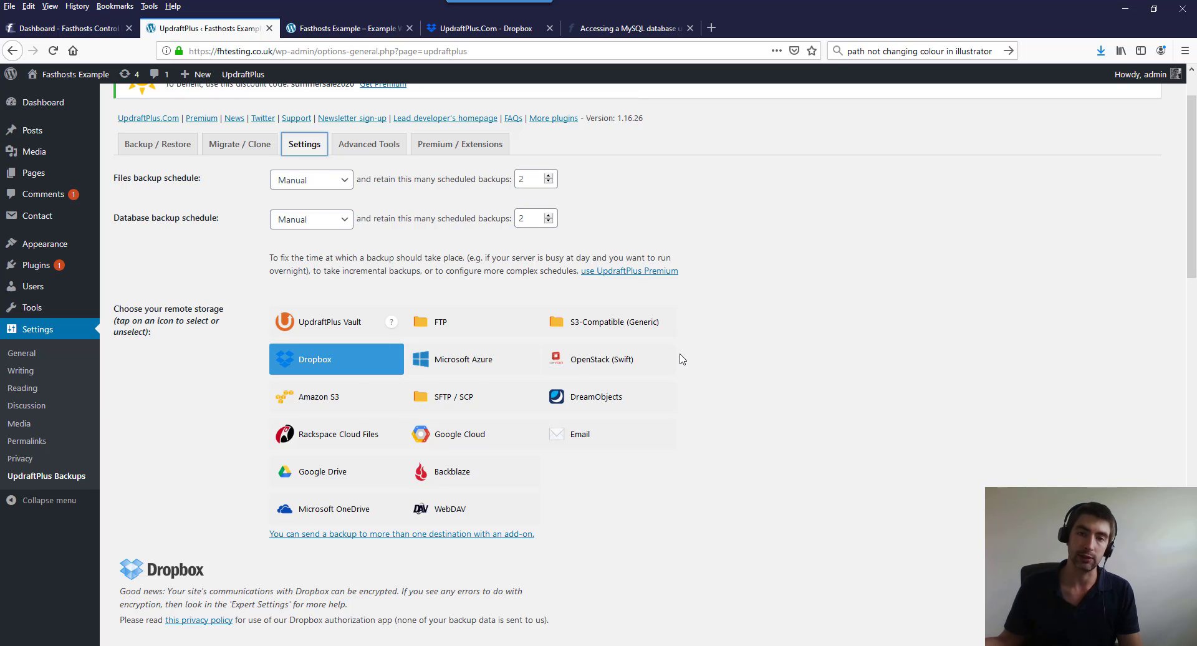
scroll(683, 349, "up", 1)
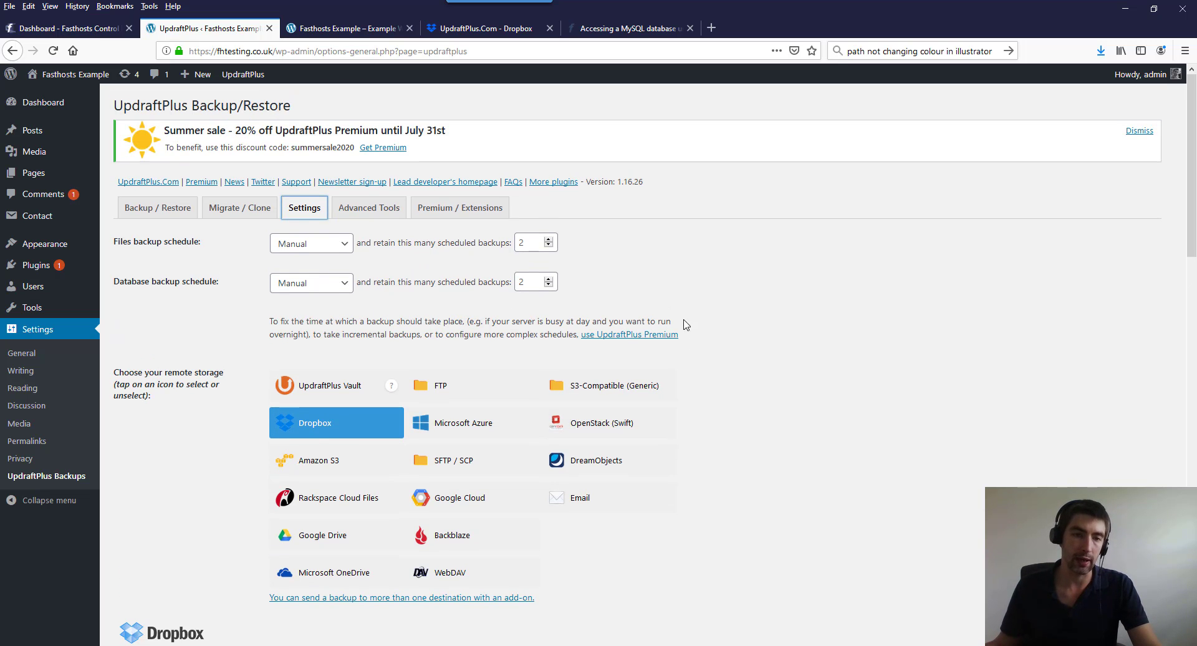
left_click(321, 35)
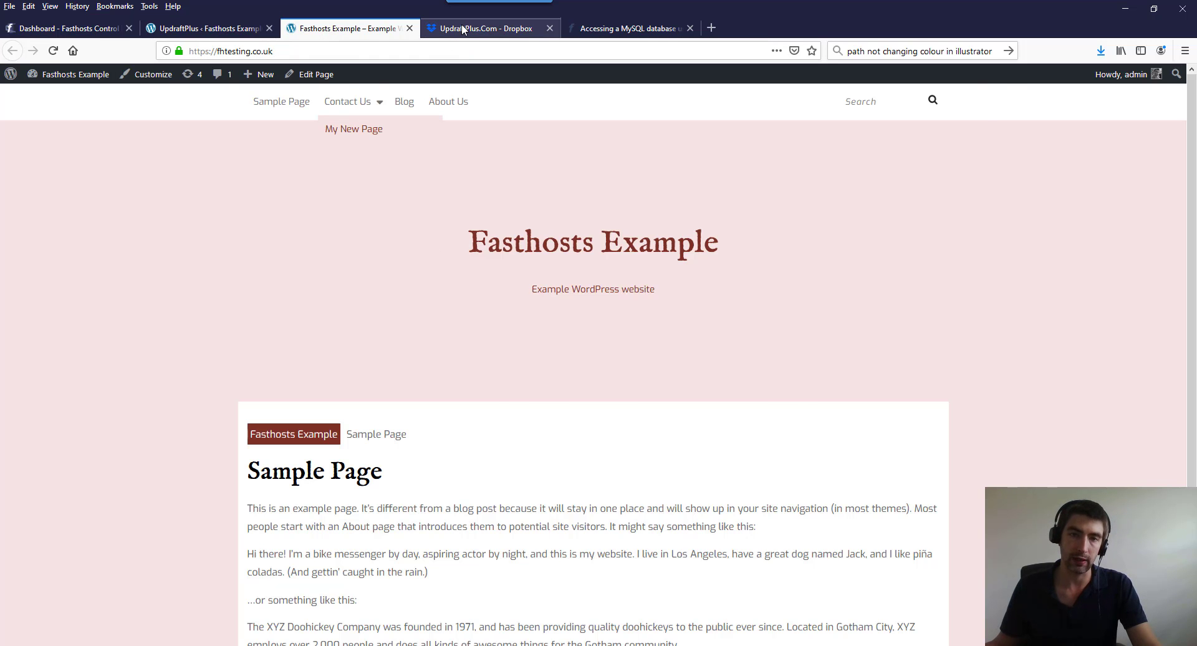
left_click(465, 28)
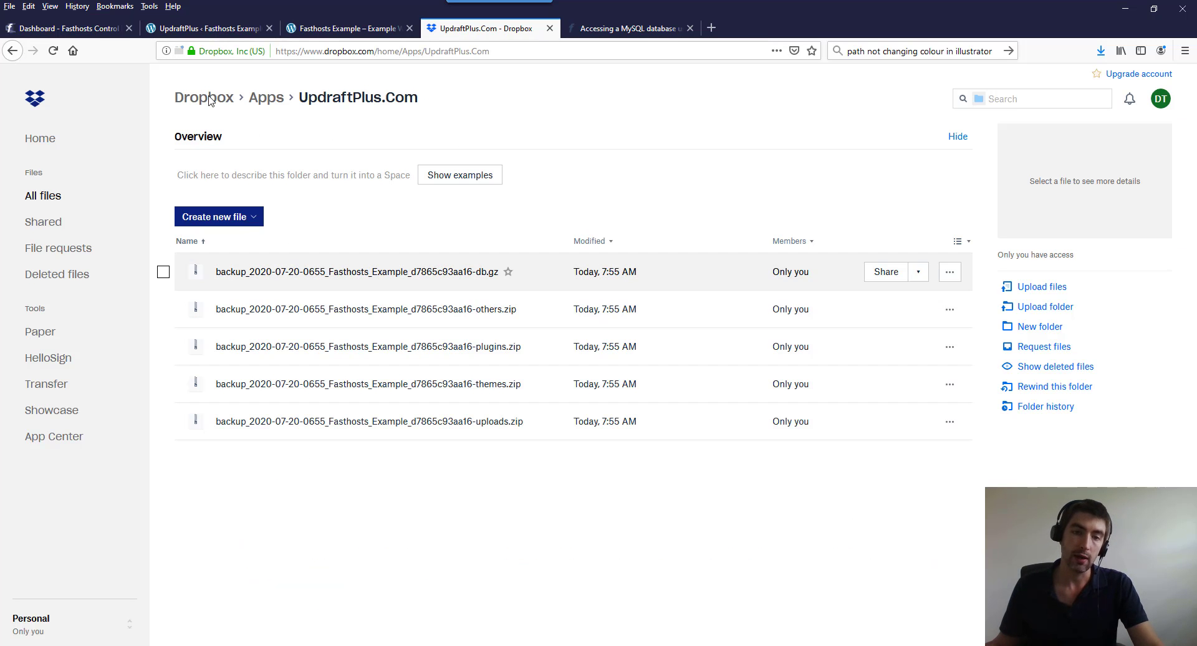
Return to UpdraftPlus in WordPress and review the existing backups in its Backup / Restore view.
left_click(203, 28)
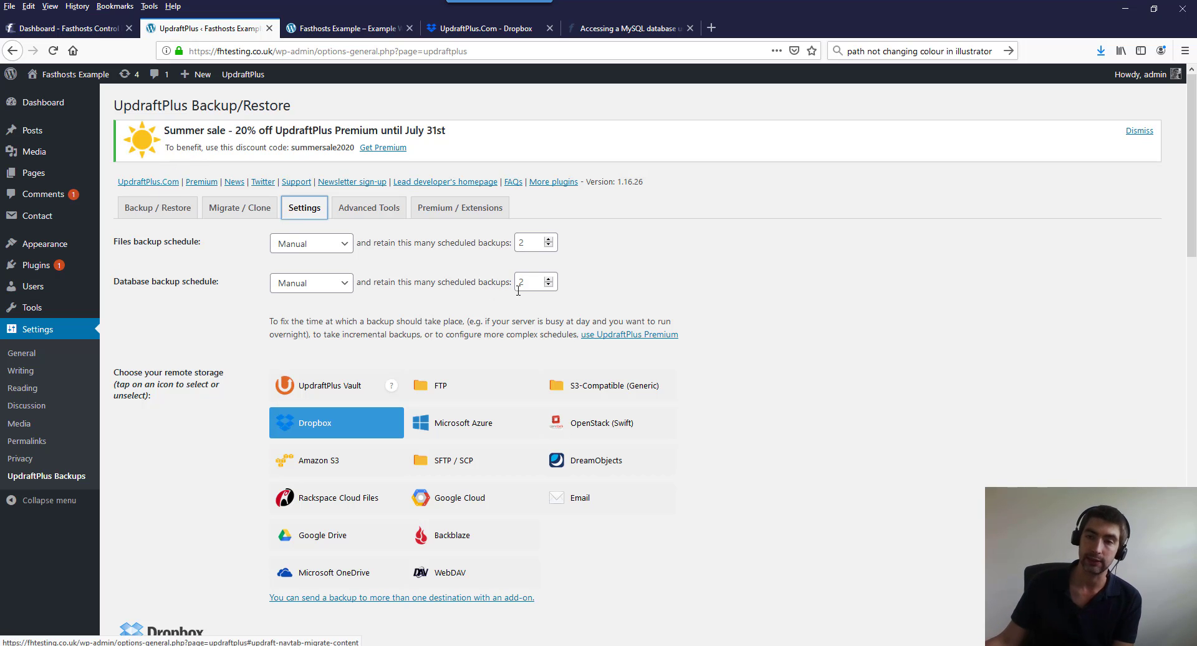
mouse_move(81, 308)
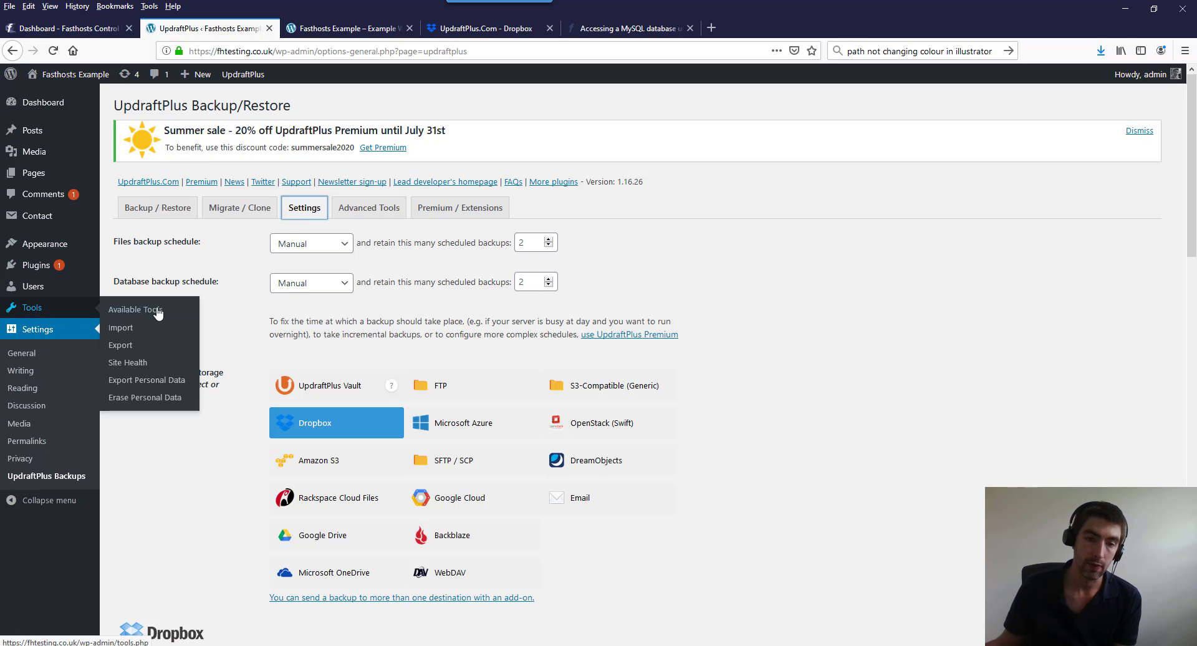
left_click(169, 208)
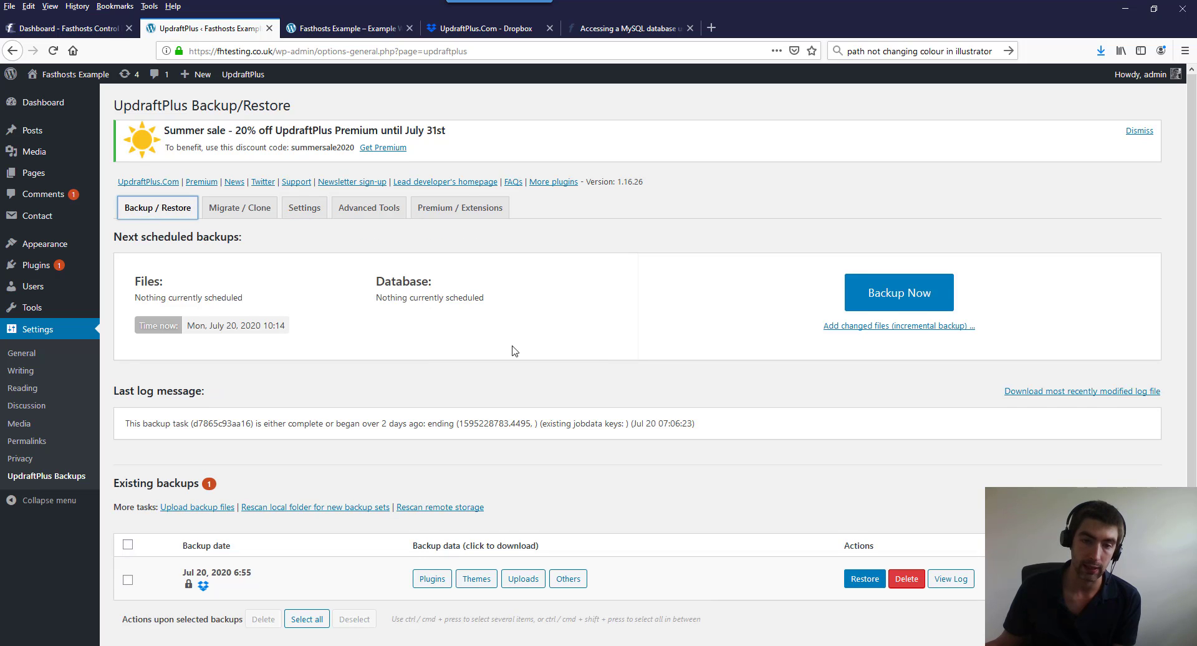
scroll(518, 352, "down", 1)
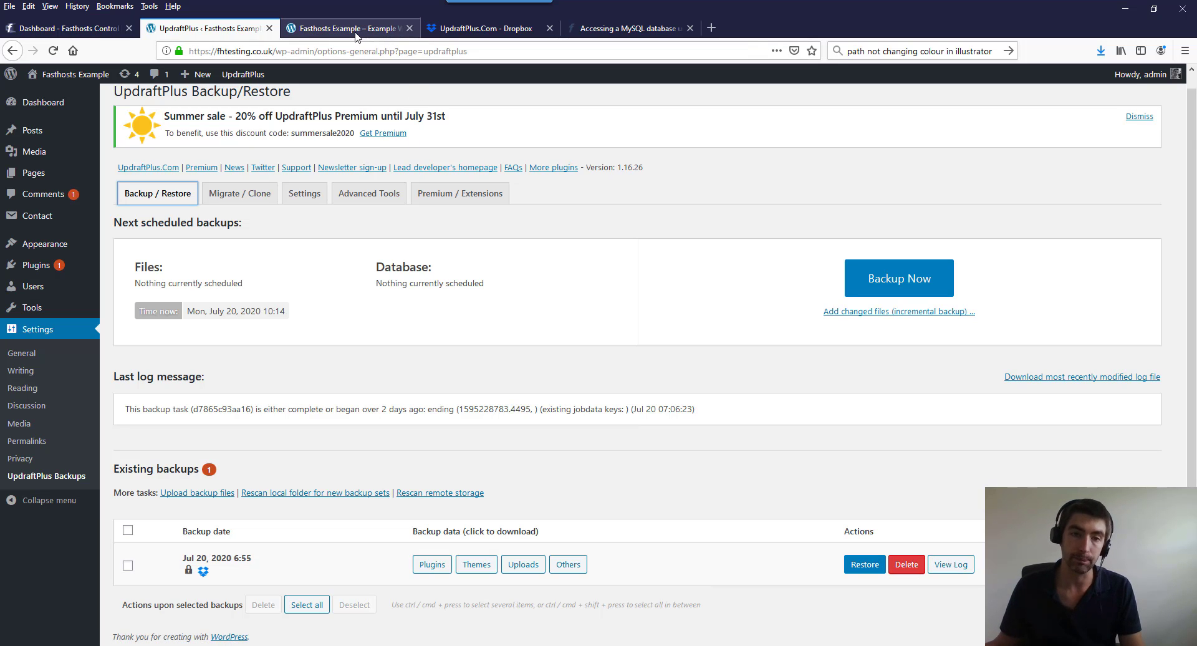
In Dropbox, show the actions available for the database backup file ending in db.gz, without choosing any.
left_click(496, 35)
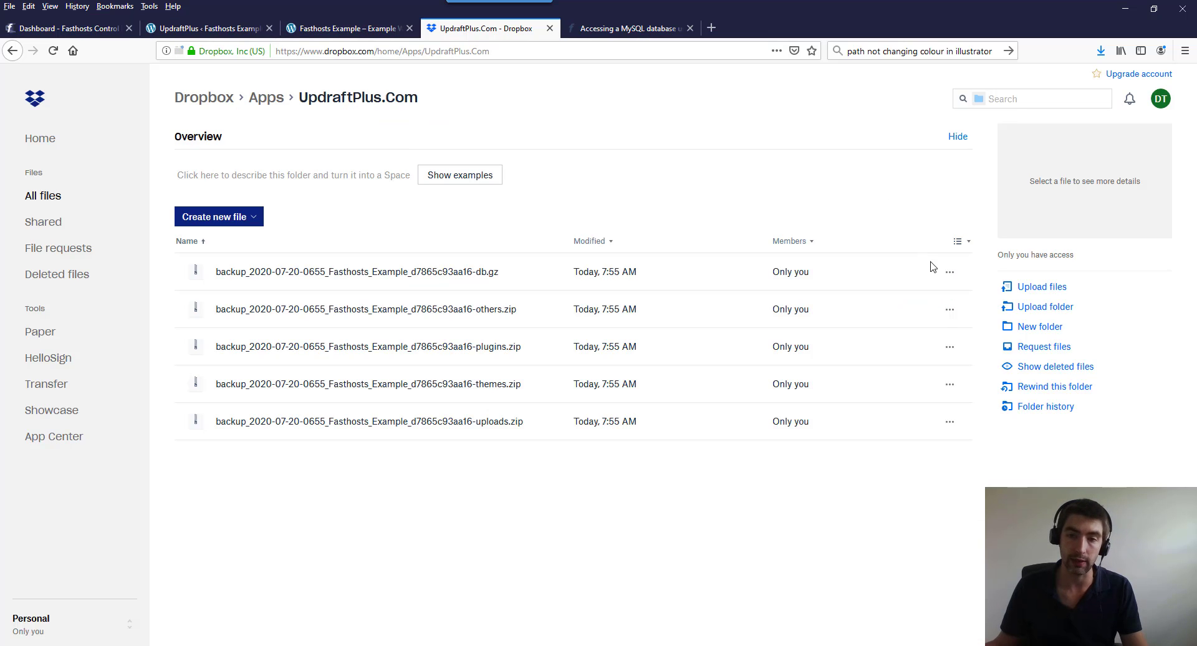
left_click(952, 280)
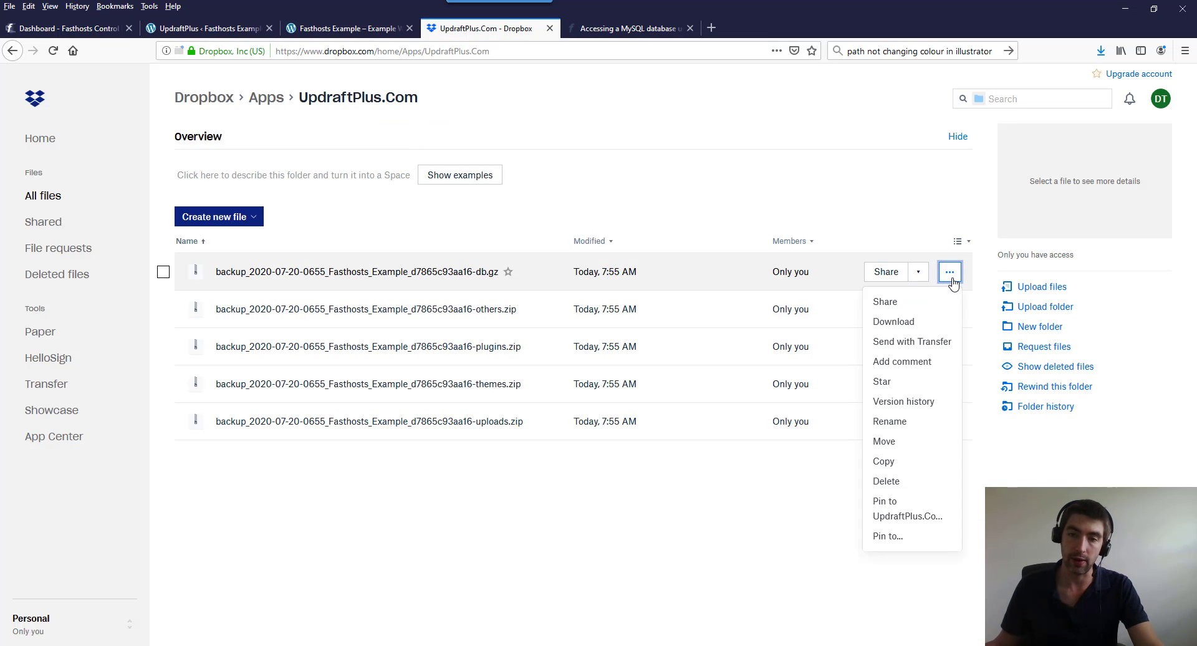
left_click(617, 522)
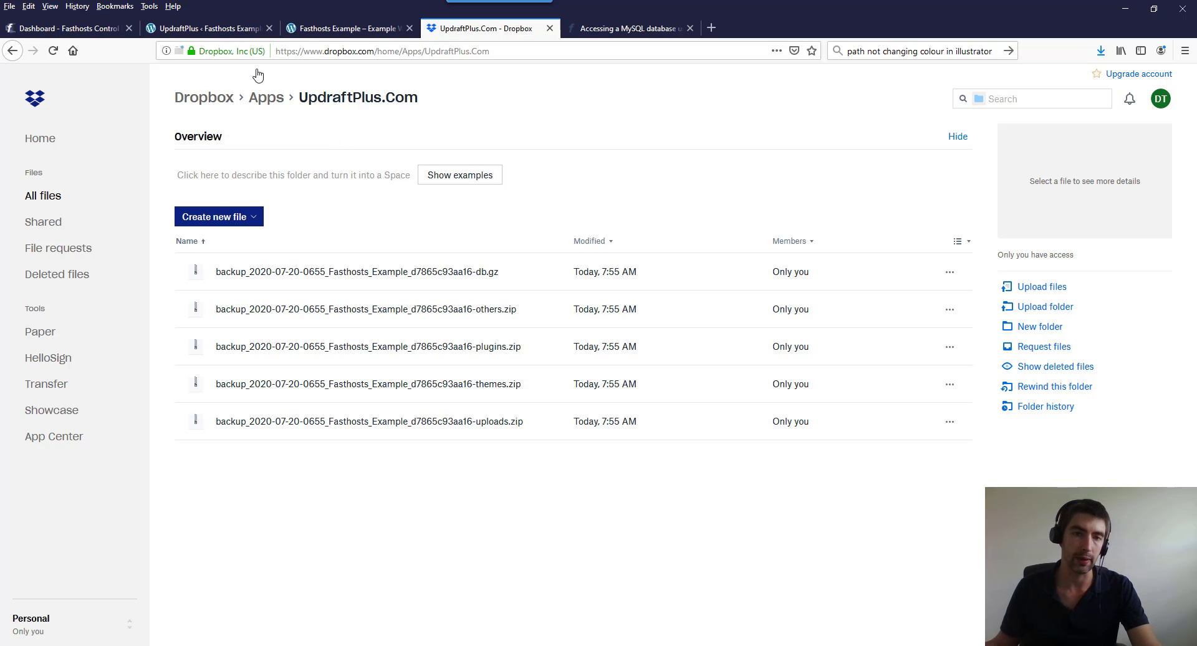
Switch to the Fasthosts control panel and open the WordPress Hosting details for fhtesting.co.uk.
left_click(221, 33)
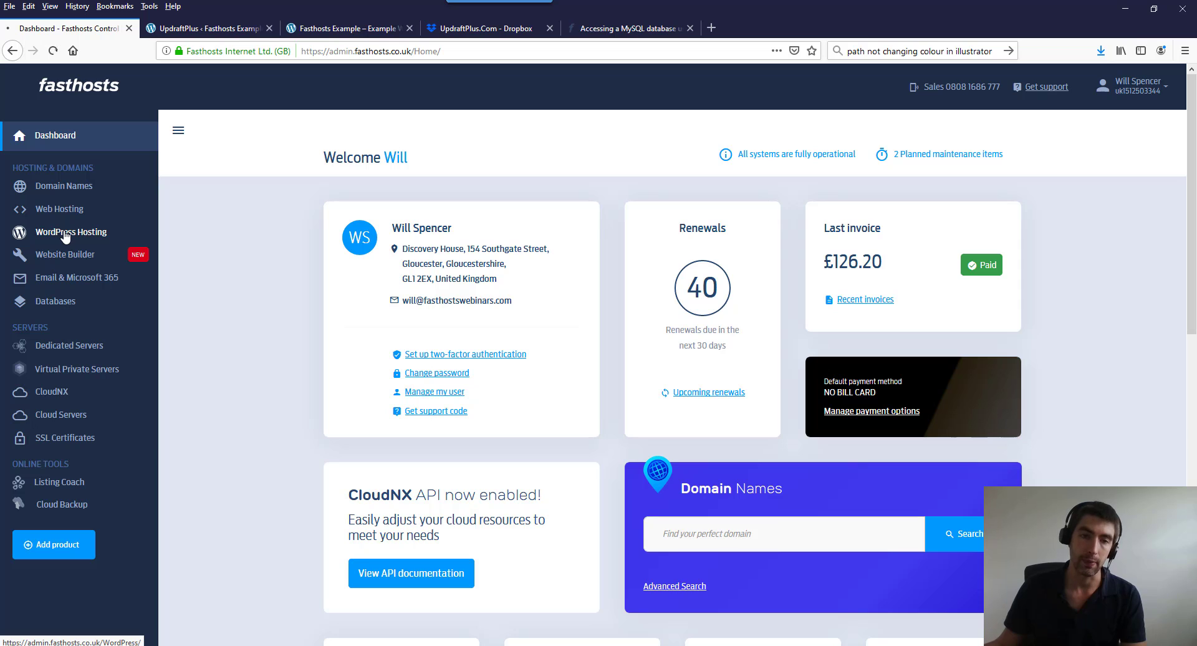
left_click(74, 232)
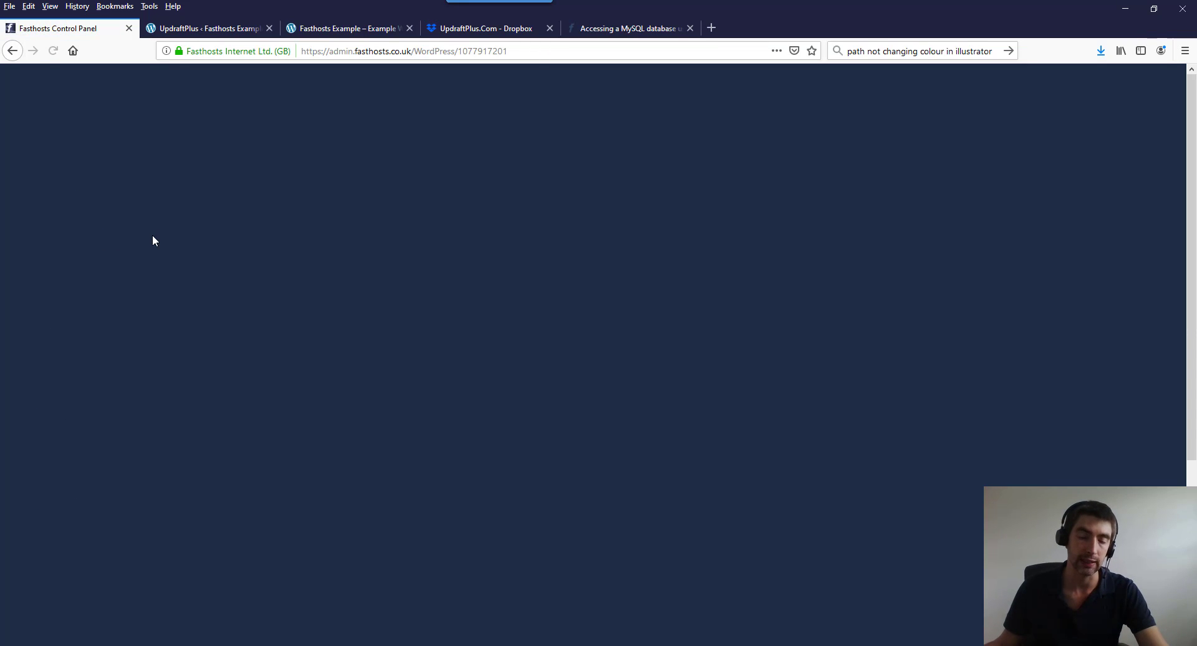
scroll(490, 250, "down", 3)
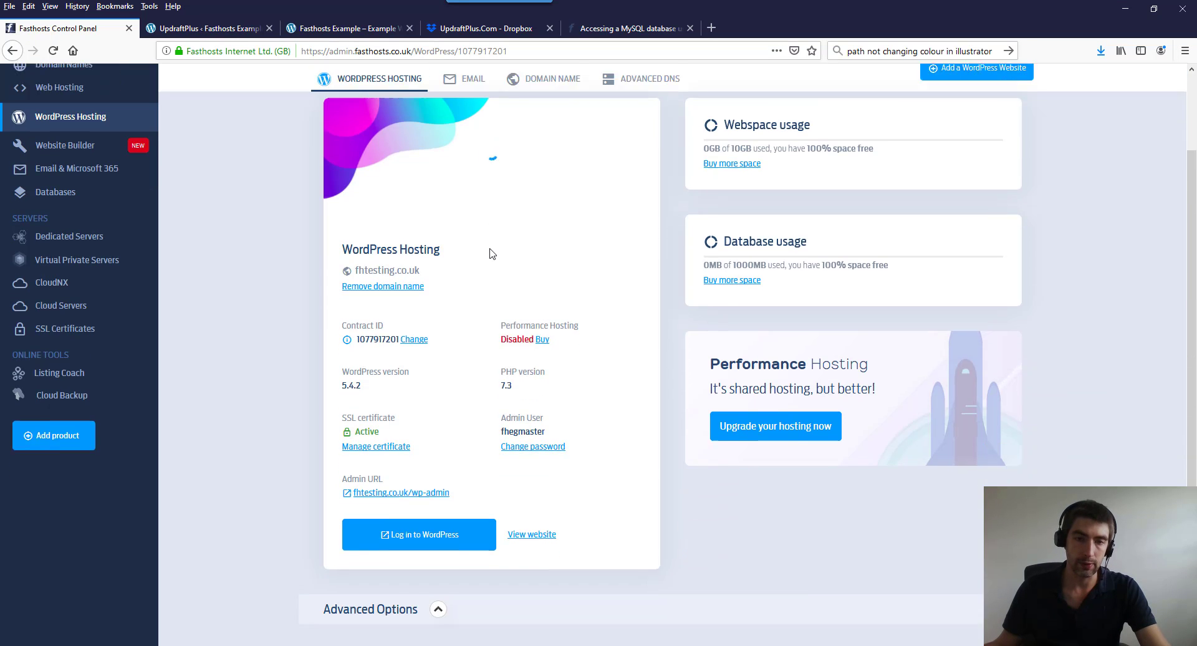
scroll(490, 251, "up", 3)
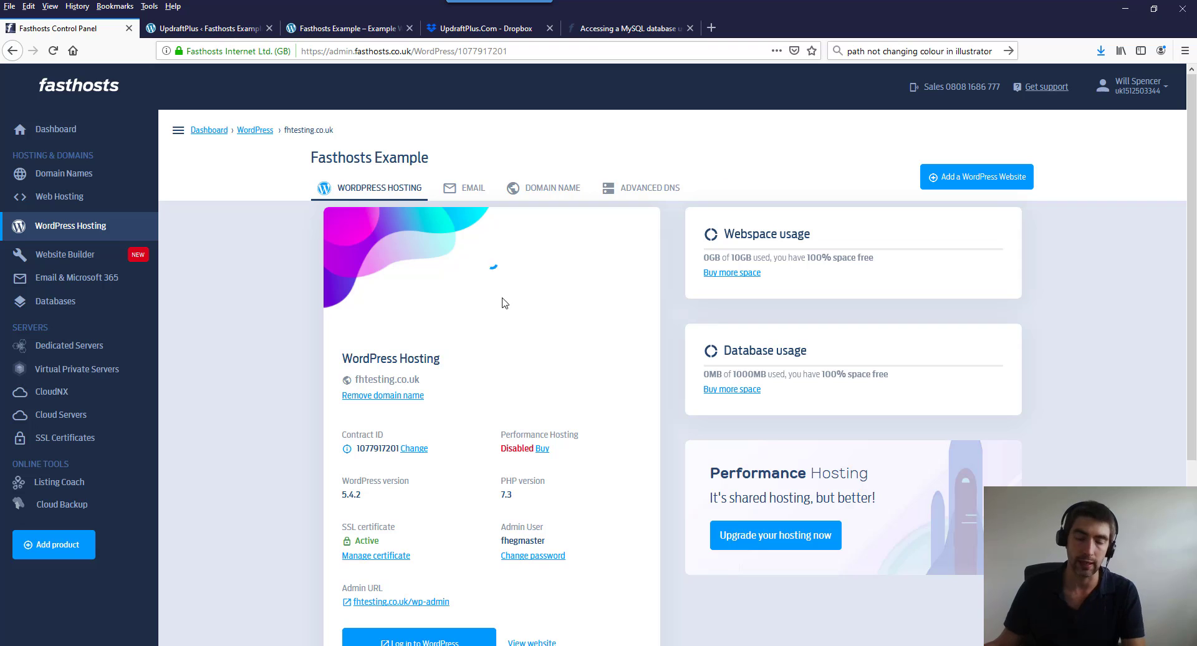
scroll(503, 306, "down", 4)
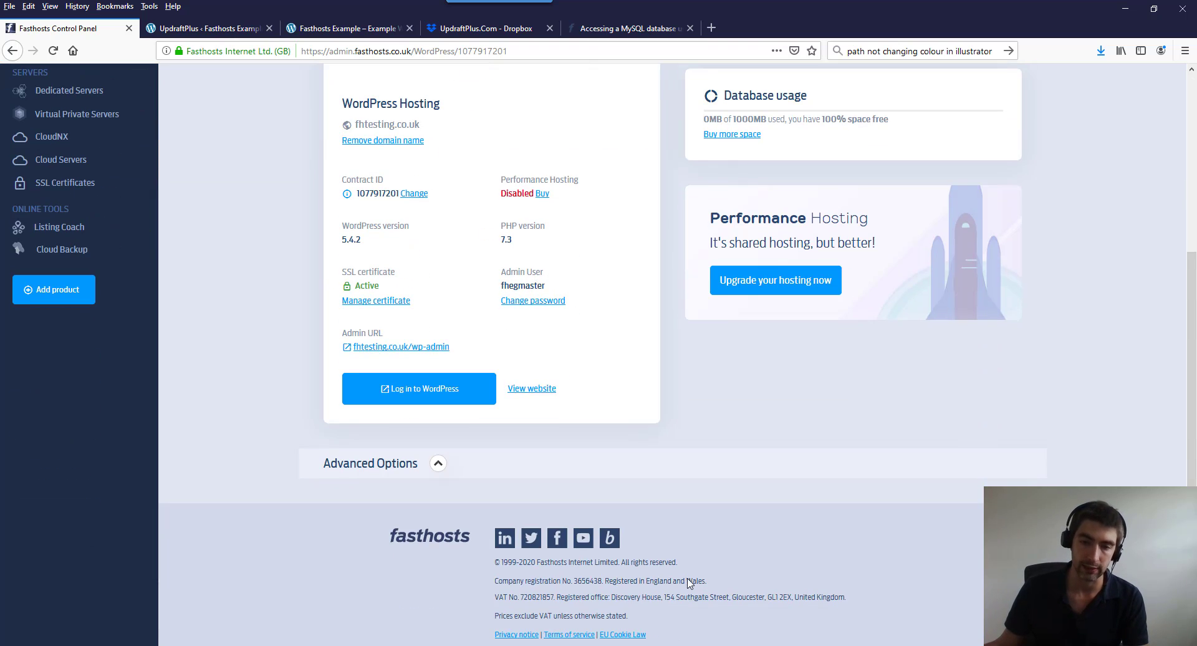
Launch FileZilla, and in the Fasthosts control panel expand the Advanced Options to reach the SSH/SFTP connection details.
left_click(729, 645)
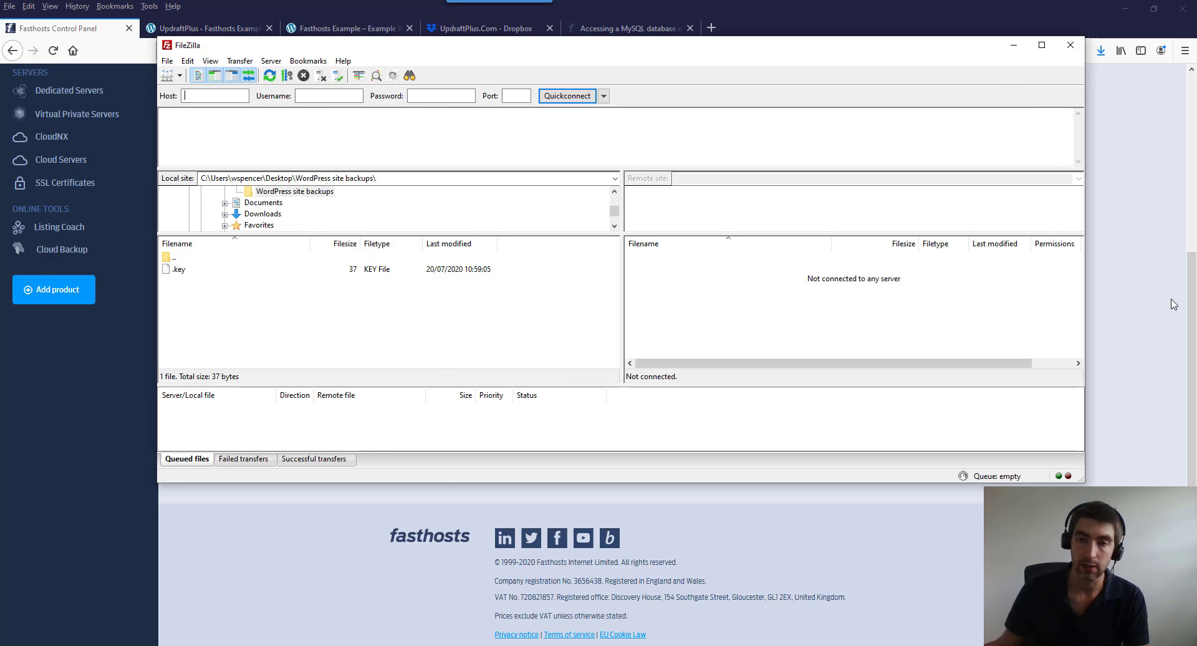
left_click(1140, 291)
left_click(436, 468)
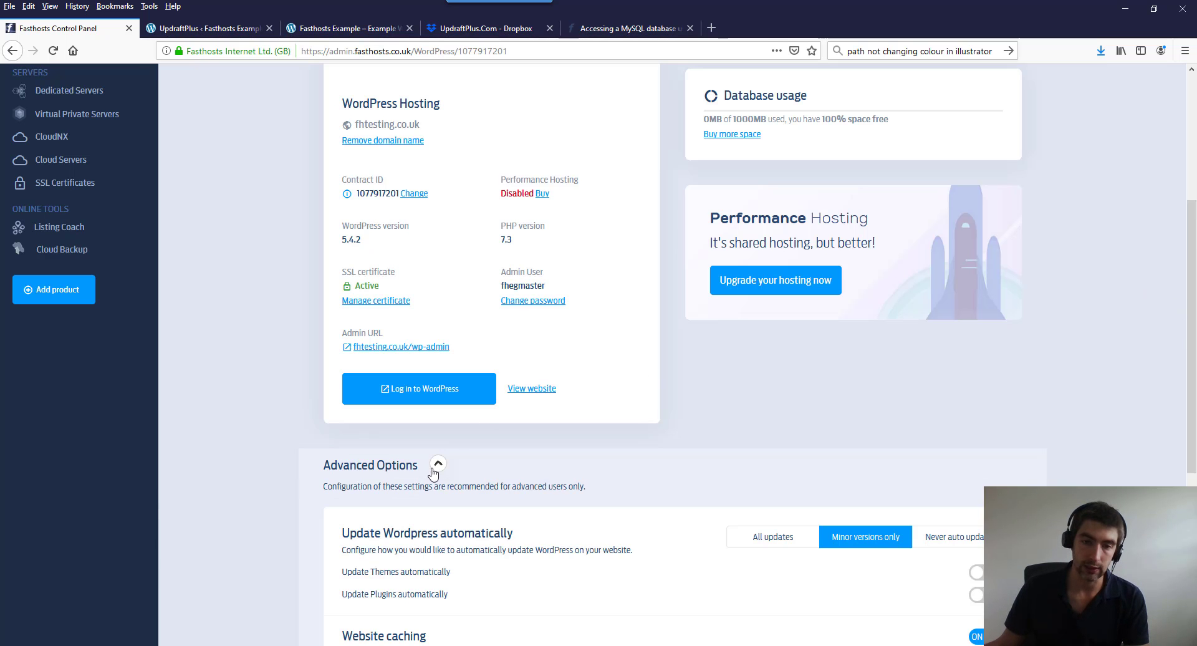
scroll(524, 446, "down", 8)
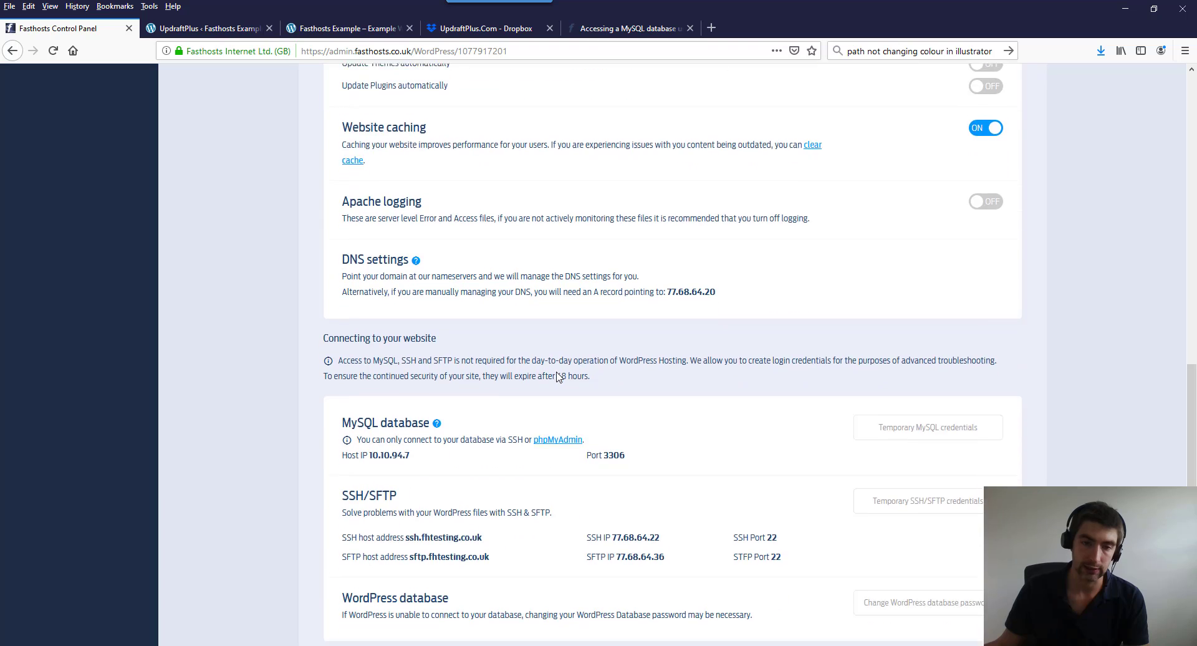
scroll(558, 378, "down", 1)
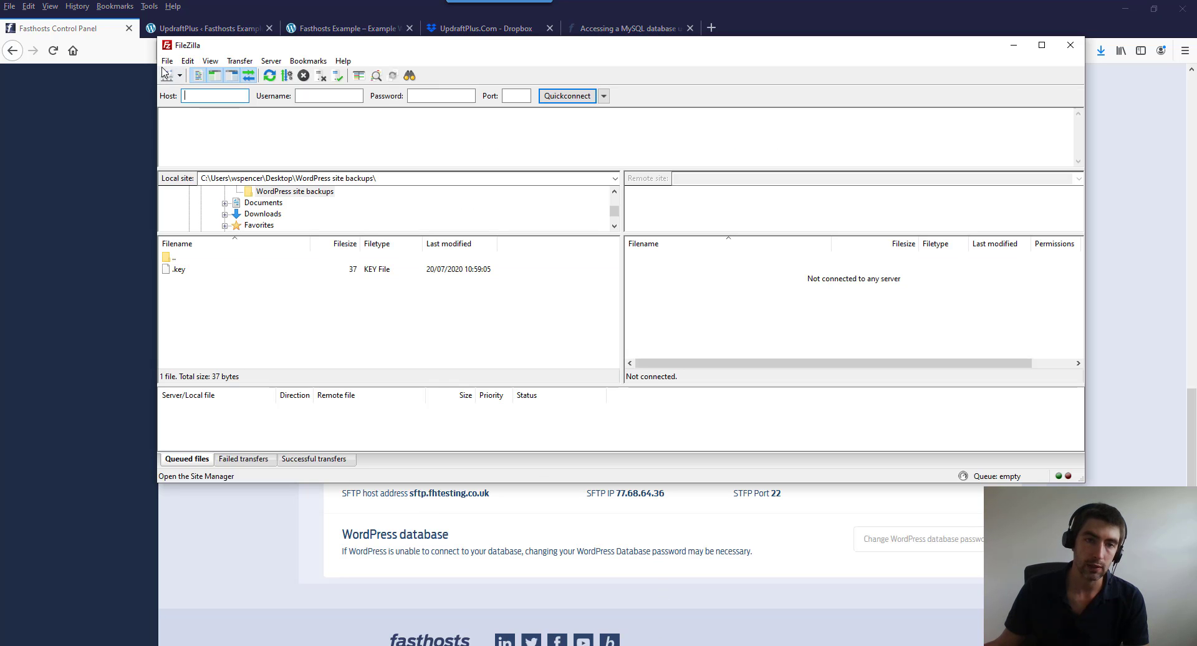
Open the Site Manager in FileZilla and compare the saved WordPress site's host with the SFTP host address in the control panel.
left_click(167, 60)
left_click(176, 77)
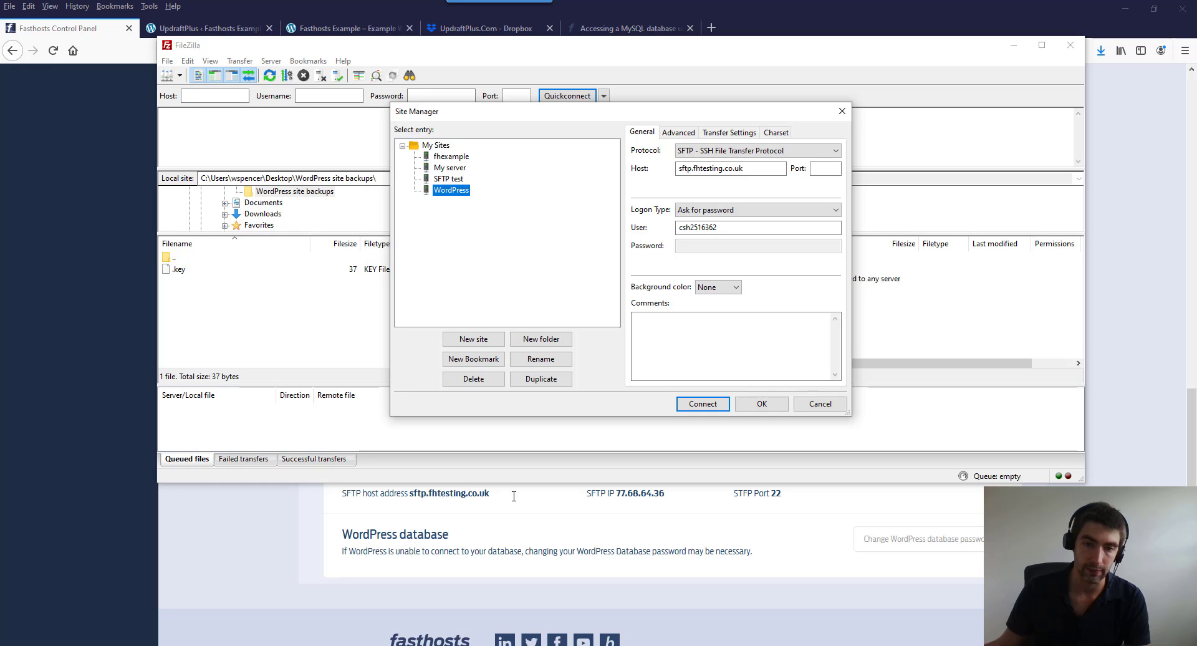
left_click(494, 504)
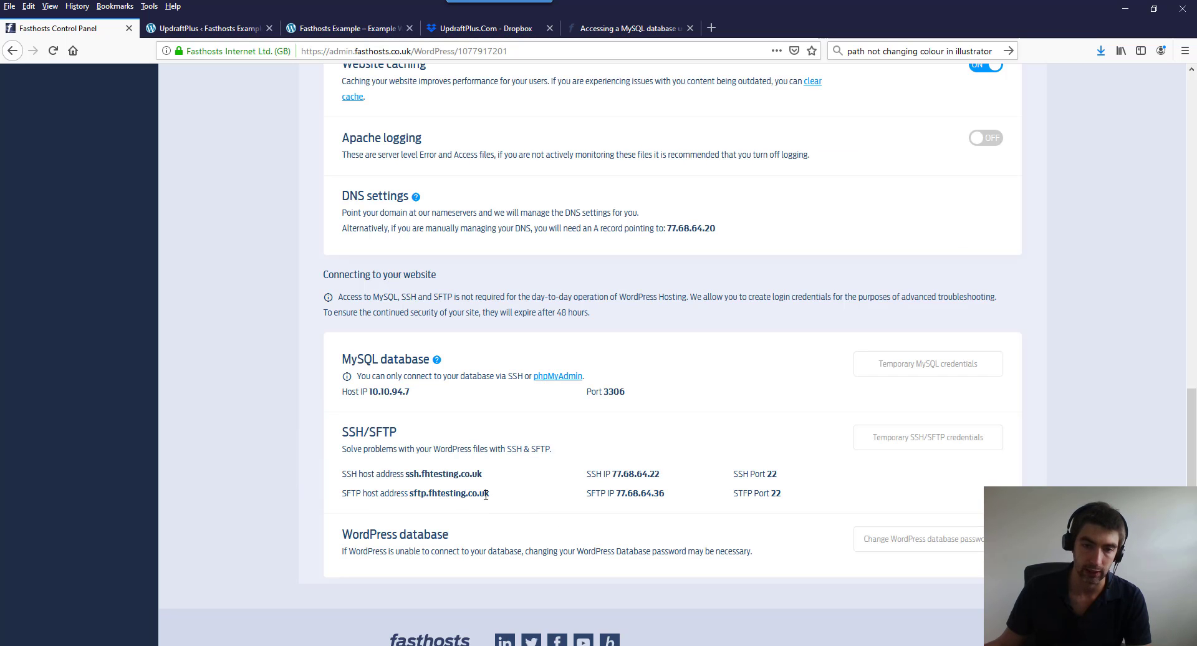
left_click_drag(414, 492, 493, 495)
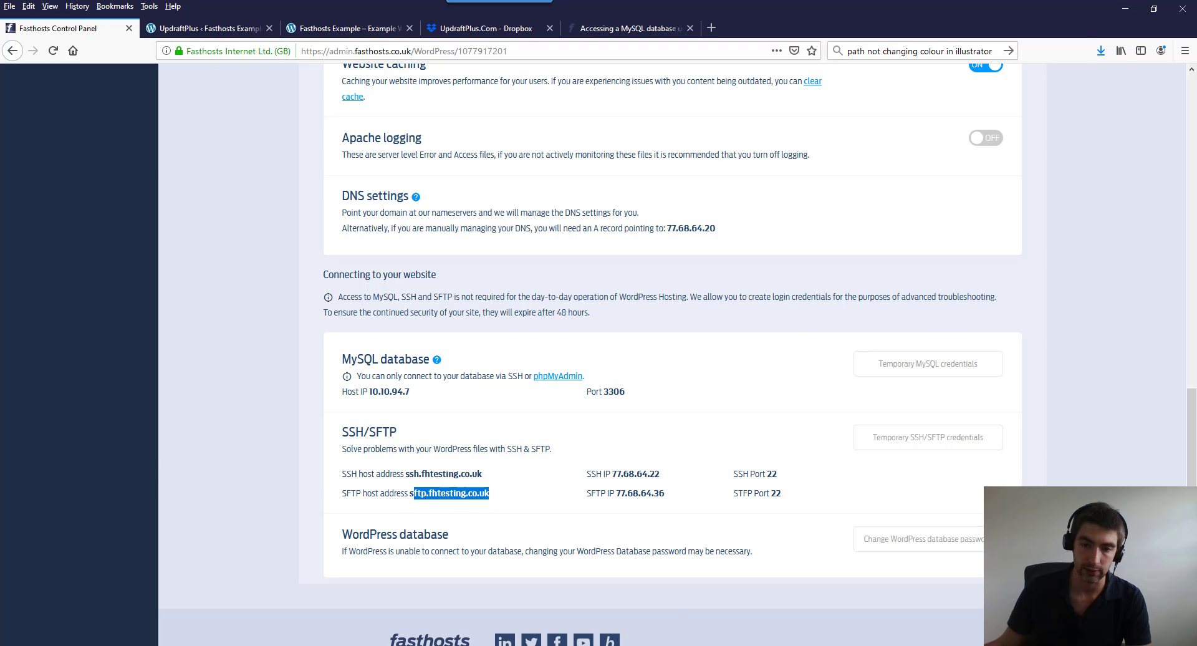
key("alt+Tab")
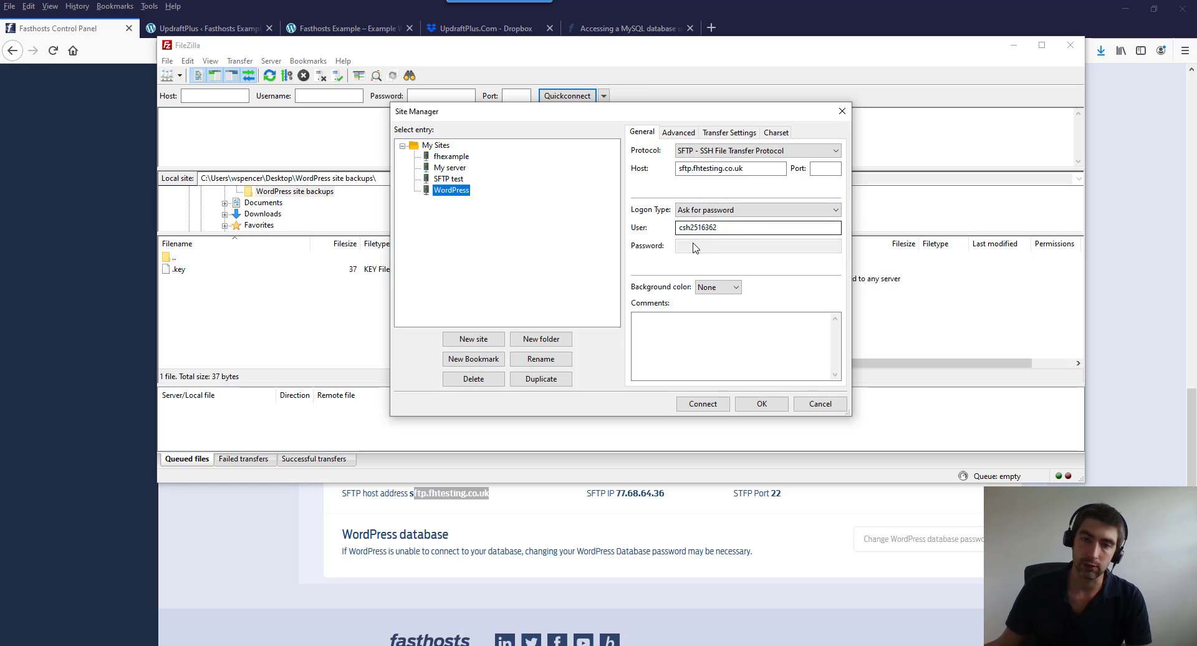
Generate temporary SSH/SFTP credentials for the WordPress site in the Fasthosts control panel.
left_click(773, 499)
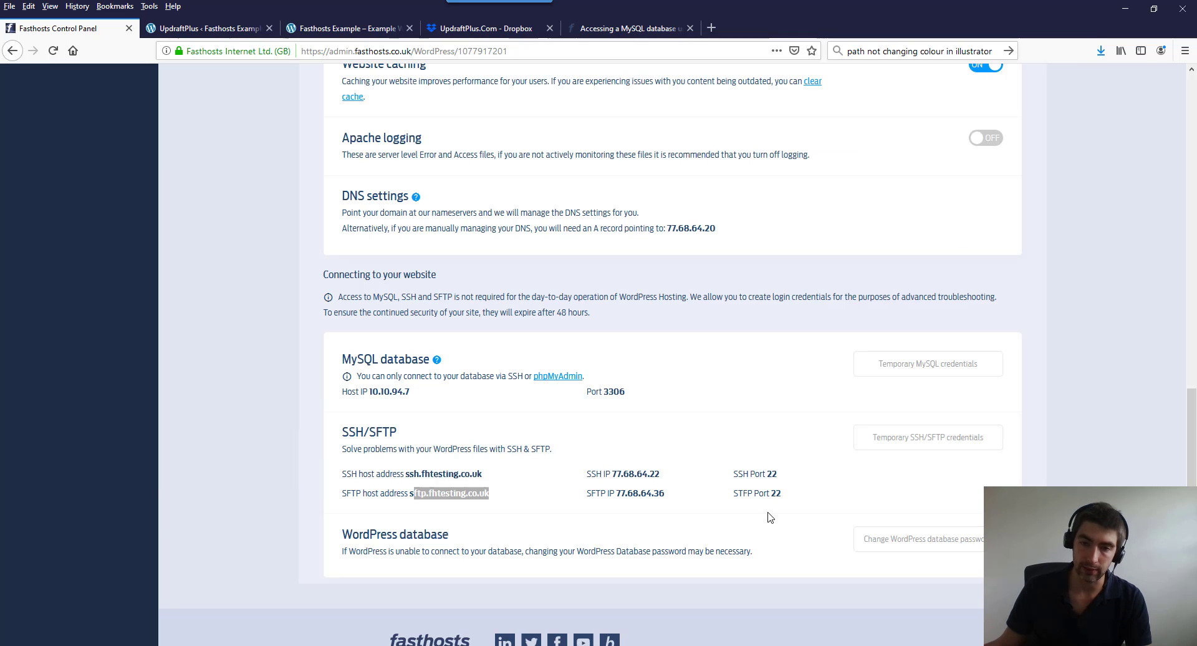
left_click(939, 442)
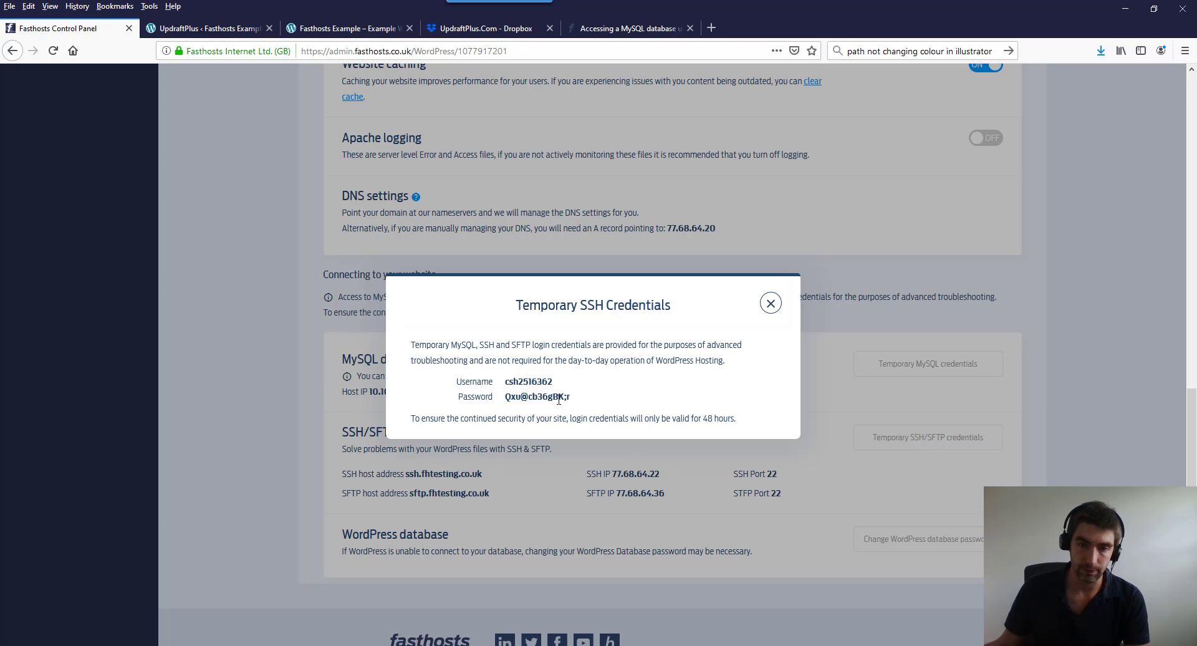
Copy the temporary SFTP password, connect to the saved WordPress site in FileZilla with it, and accept the server's host key.
left_click_drag(570, 398, 508, 397)
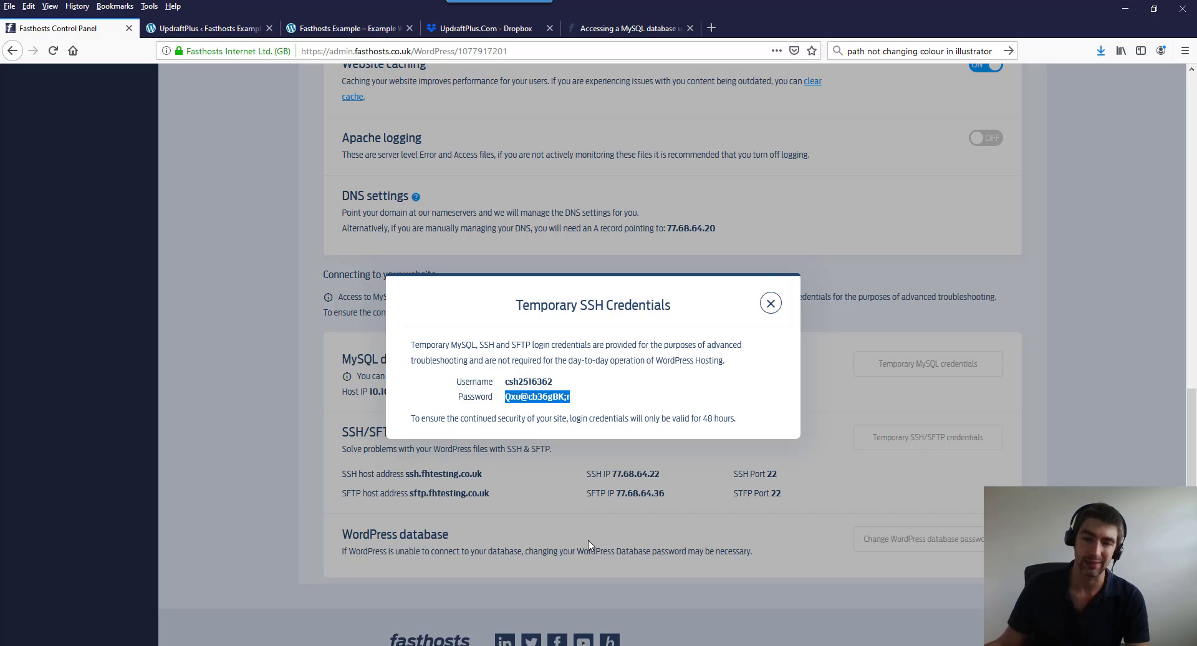
mouse_move(688, 645)
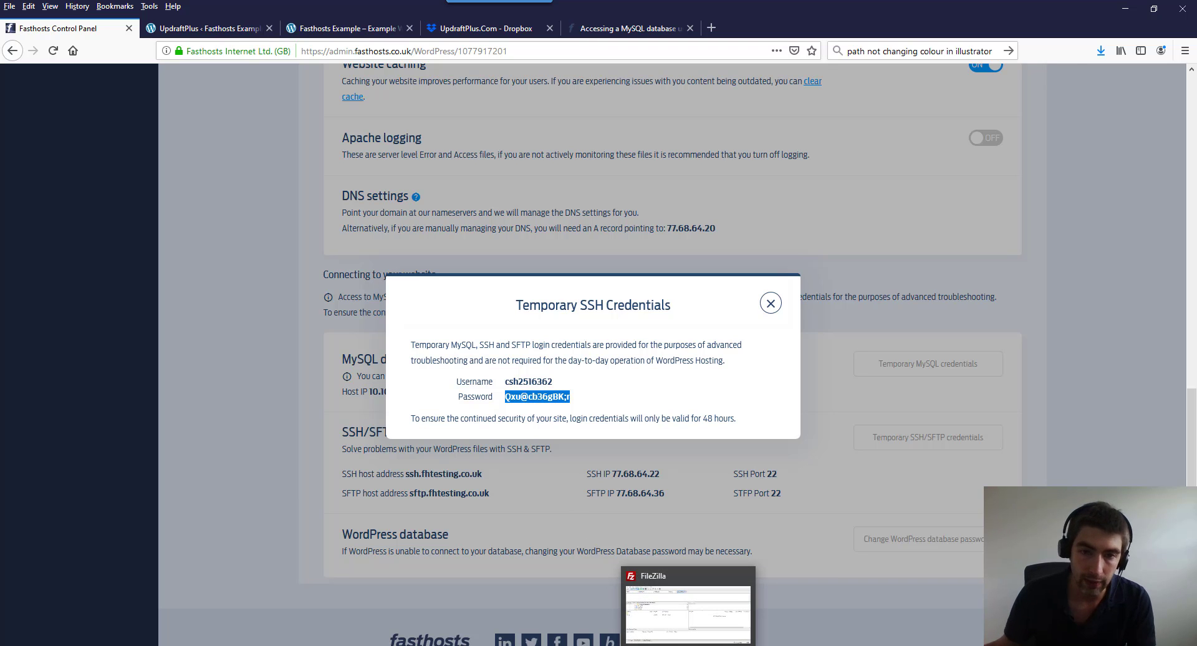
left_click(688, 614)
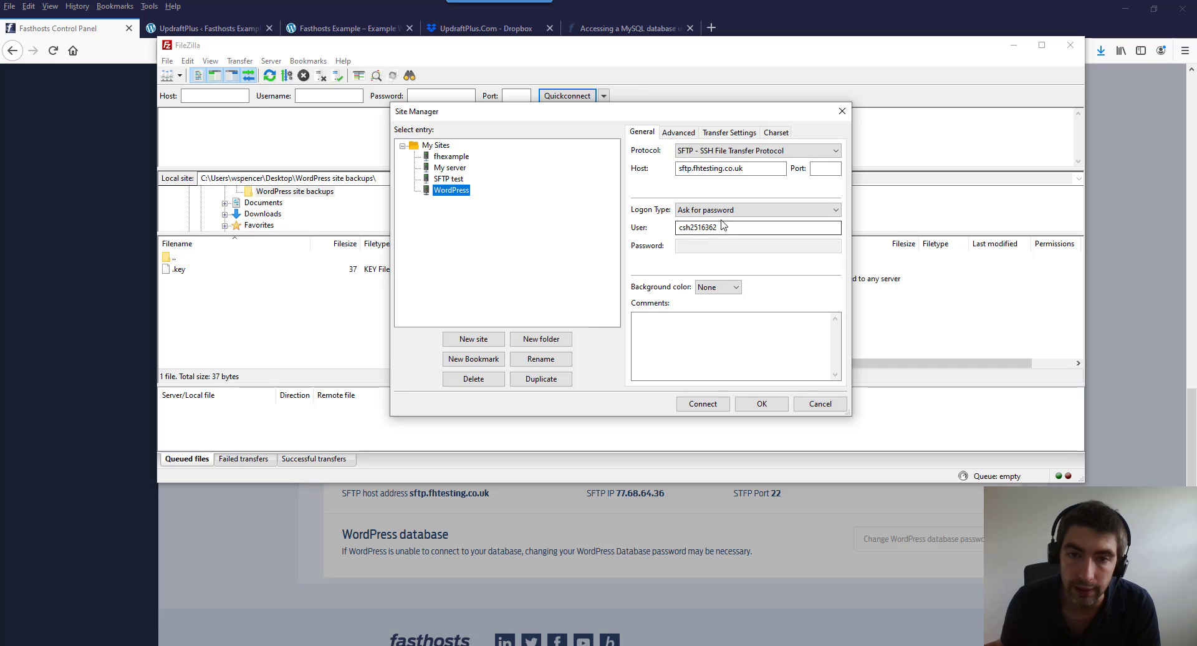
left_click(702, 405)
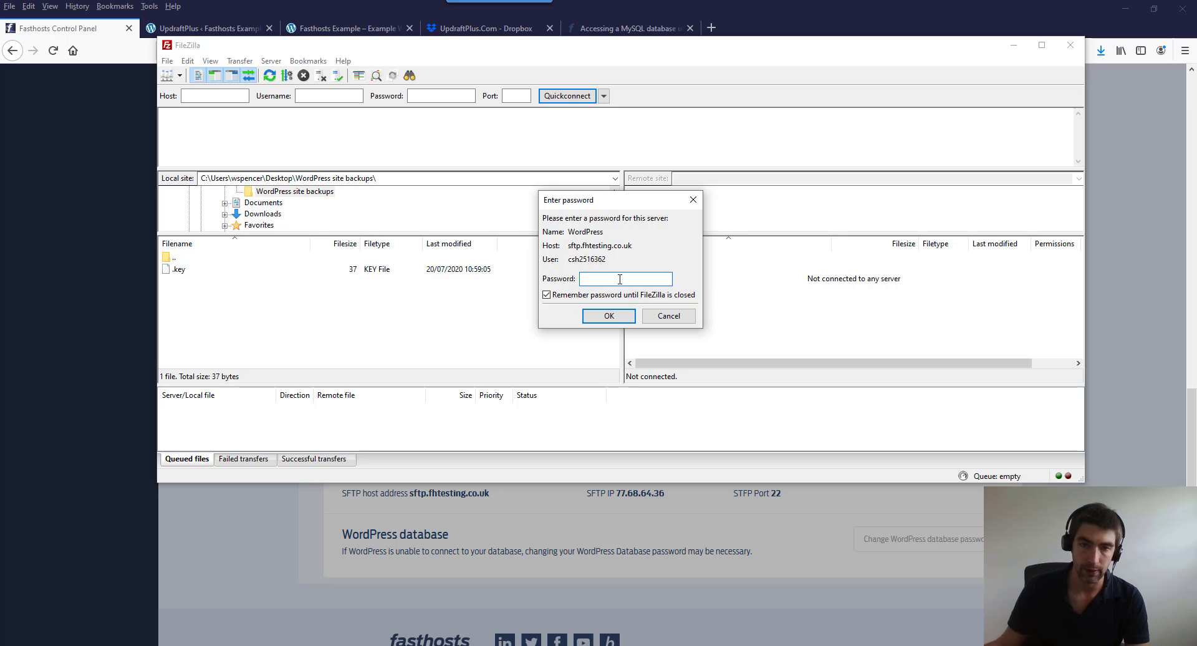
key("ctrl+v")
left_click(608, 316)
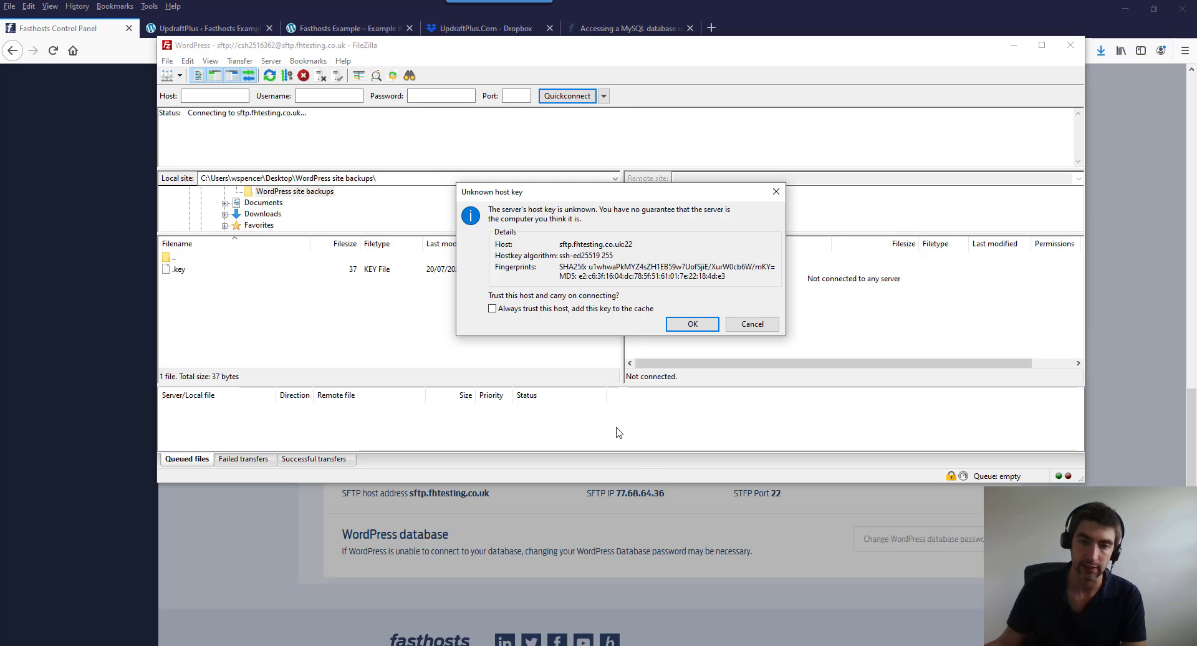
left_click(690, 324)
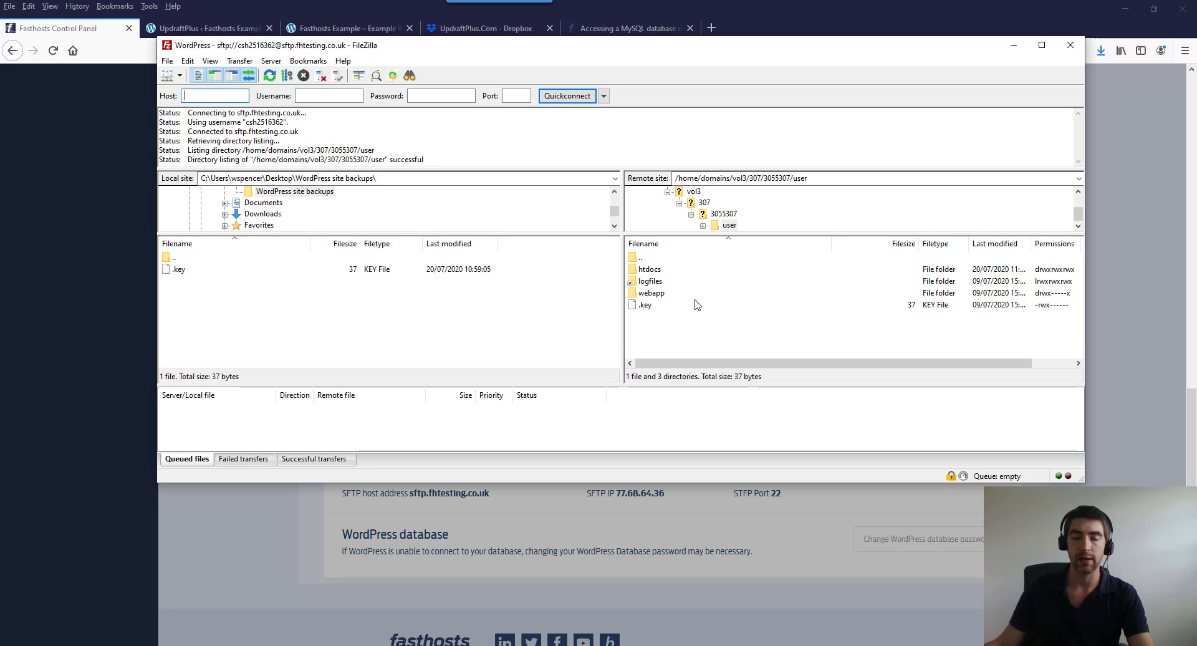
Examine the WordPress folders and files inside the remote htdocs folder.
double_click(656, 273)
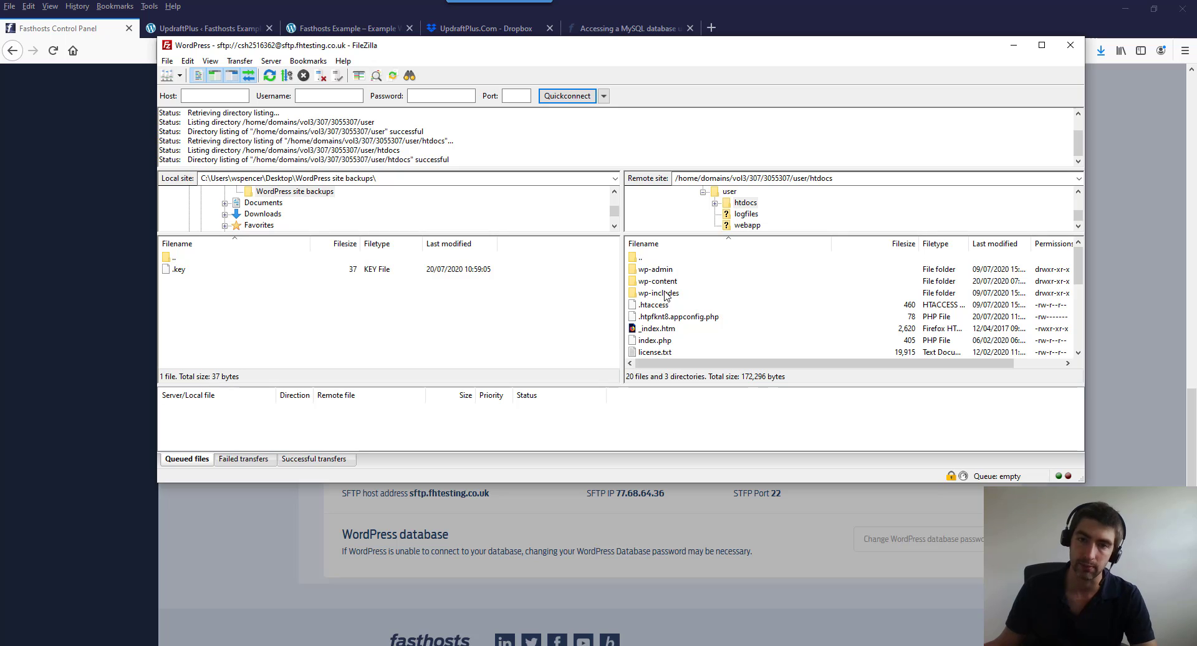
scroll(686, 311, "down", 5)
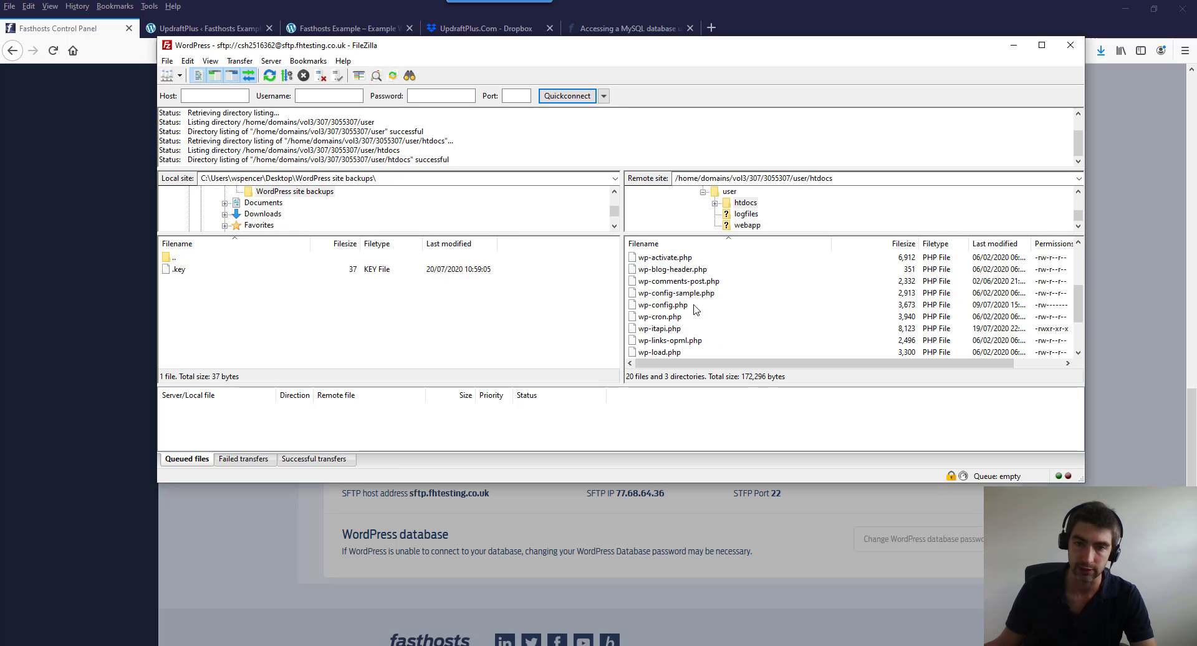
scroll(703, 318, "up", 5)
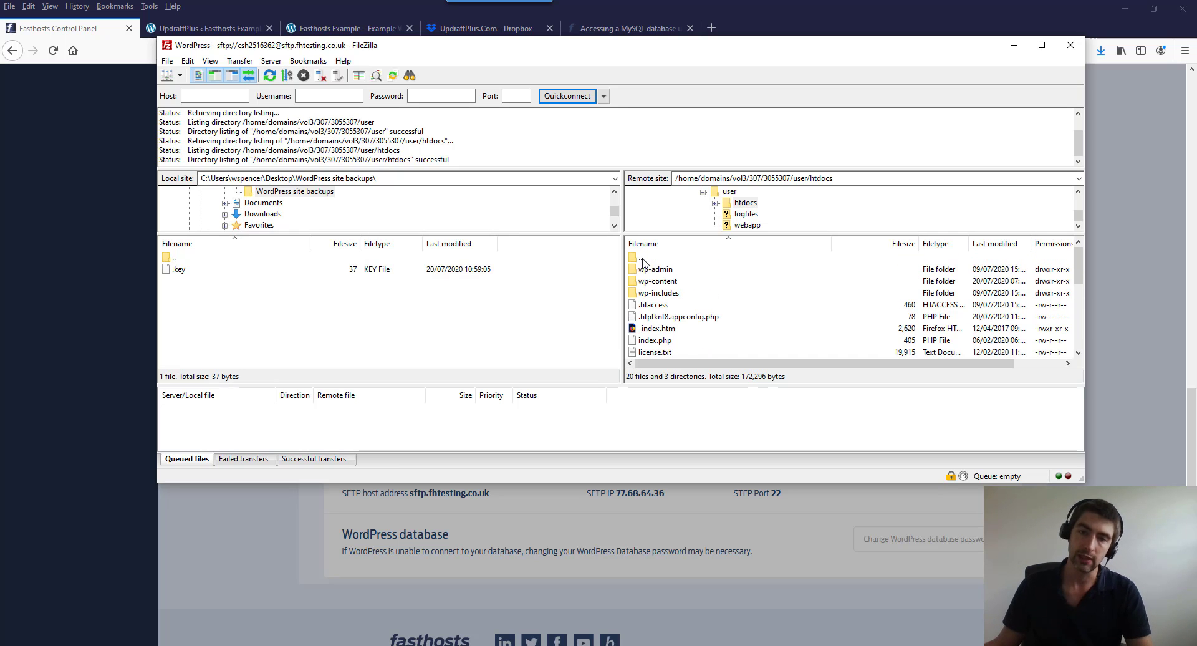
double_click(643, 258)
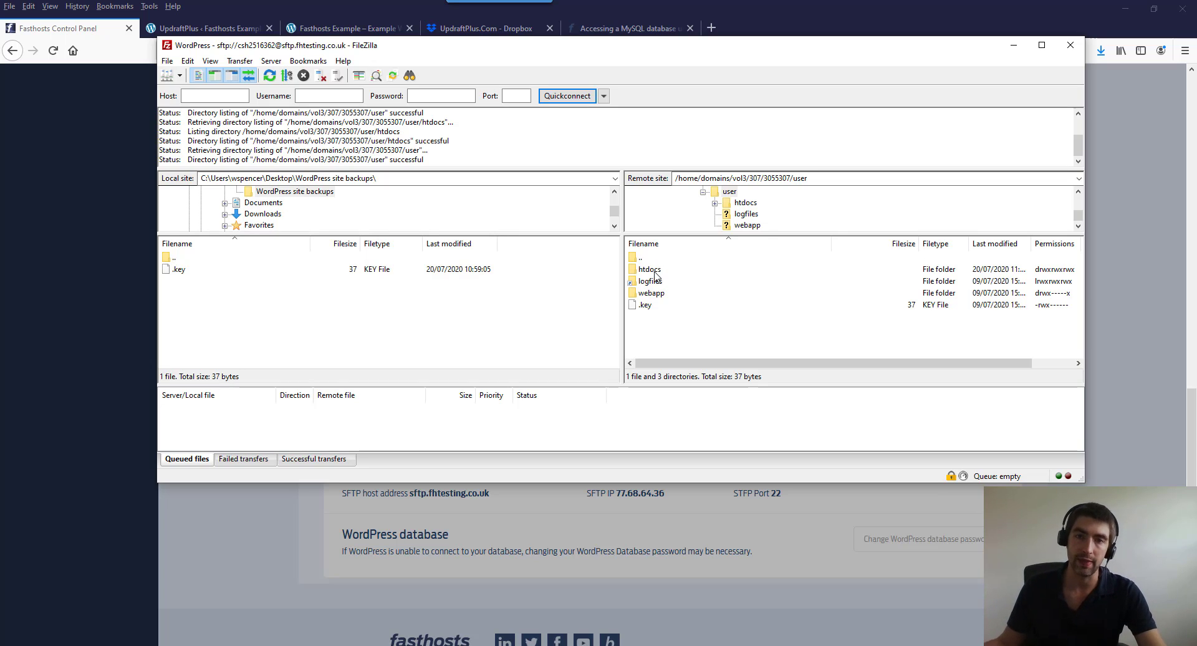
double_click(652, 269)
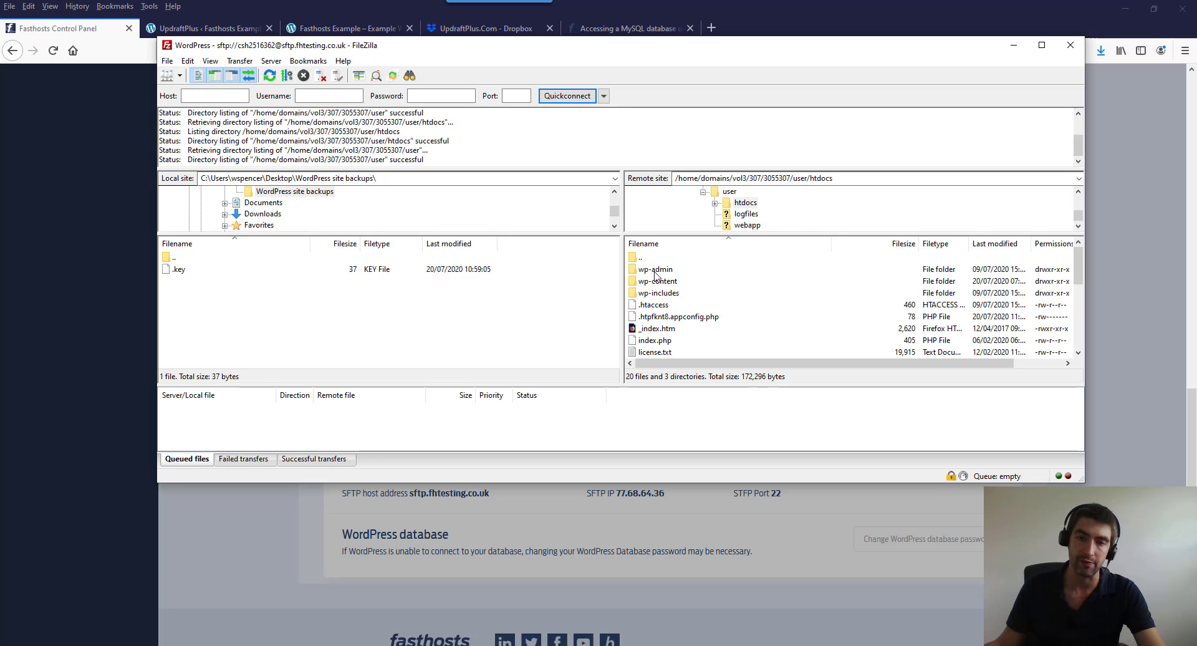
scroll(651, 290, "down", 1)
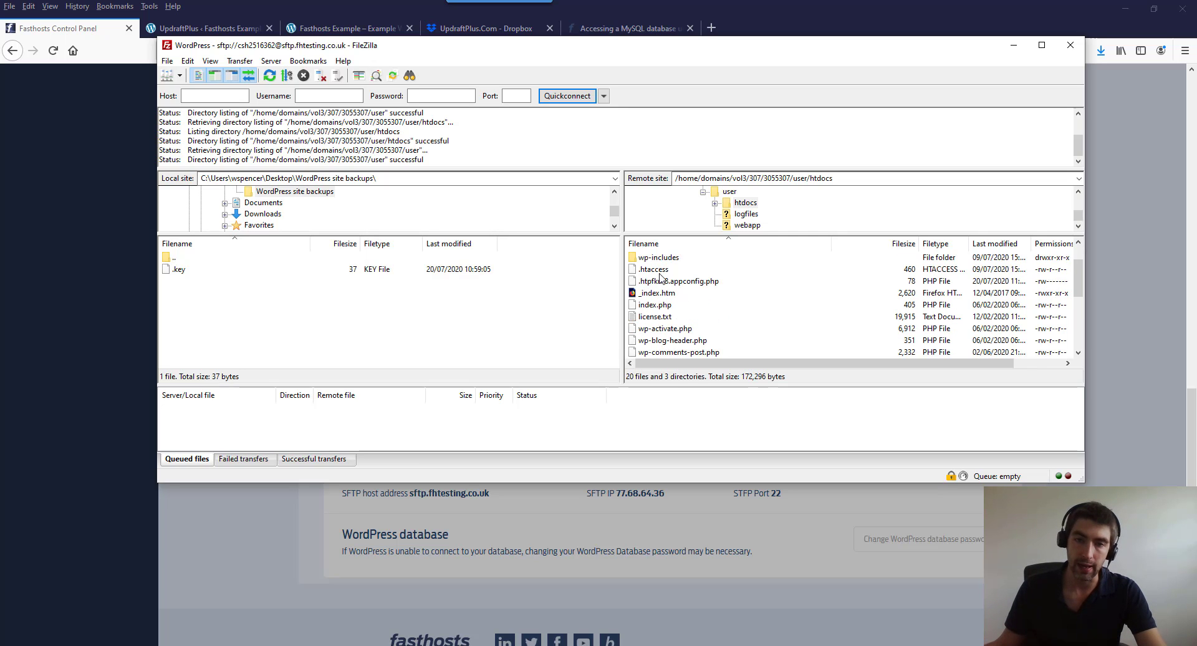
scroll(686, 284, "down", 1)
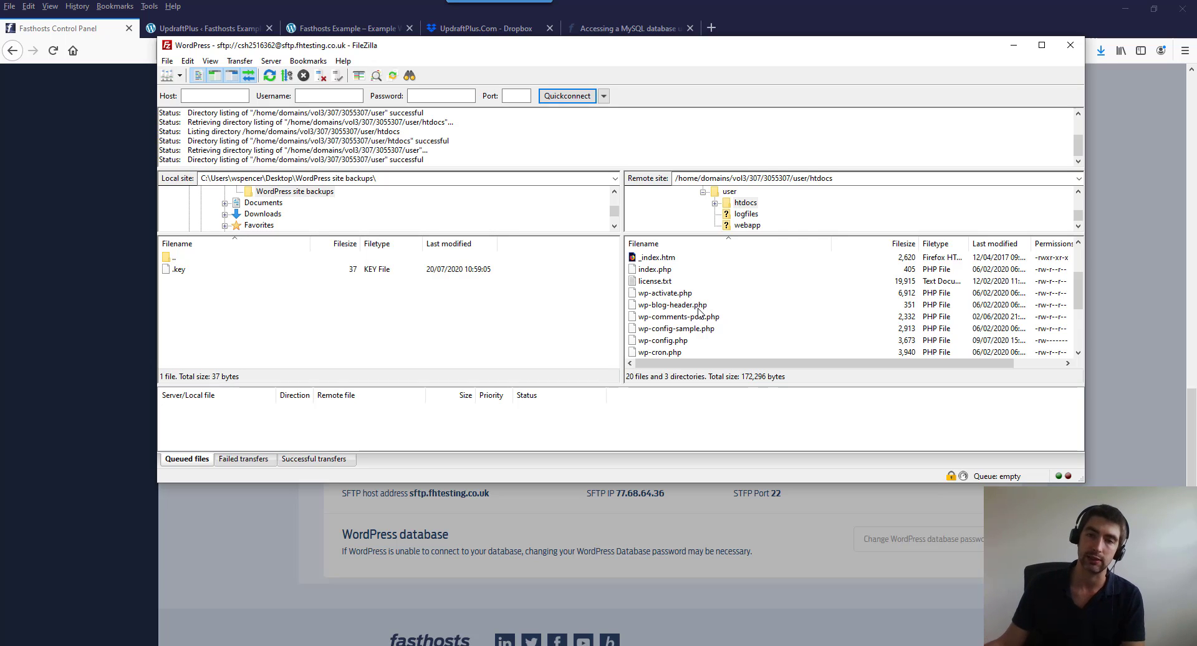
scroll(698, 309, "up", 2)
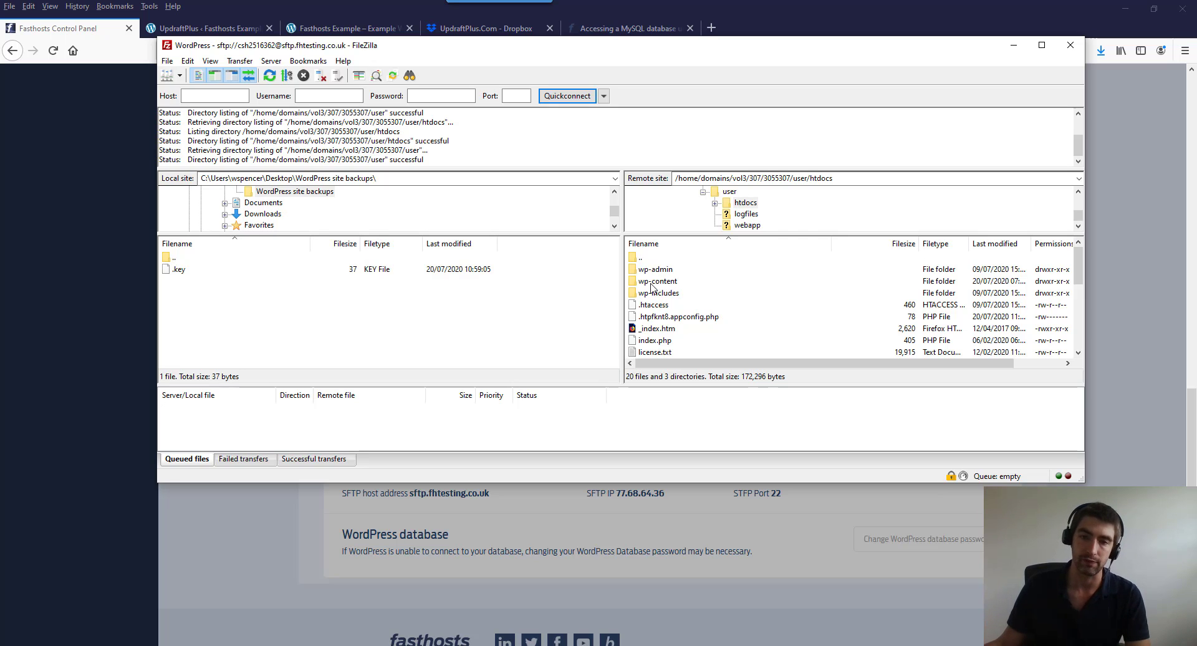
Return to the remote user folder and download the htdocs folder into the local WordPress site backups folder.
double_click(641, 258)
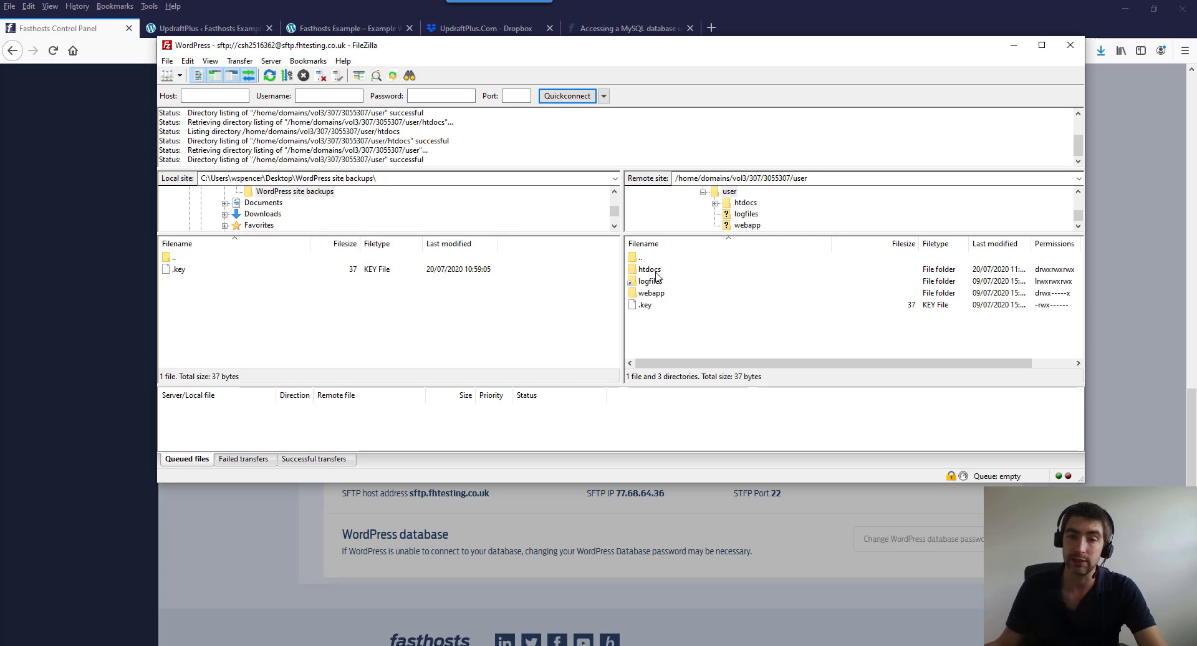
left_click_drag(655, 273, 204, 313)
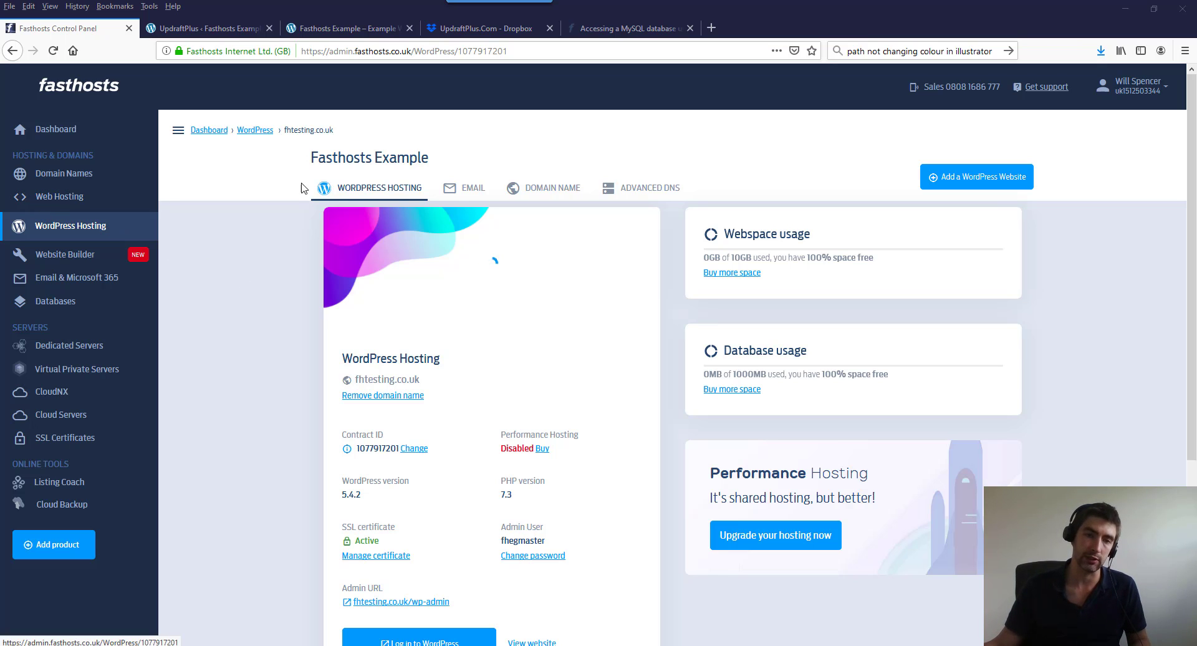
Switch to the Fasthosts control panel, expand the Advanced Options and open phpMyAdmin from the MySQL database details.
left_click(626, 28)
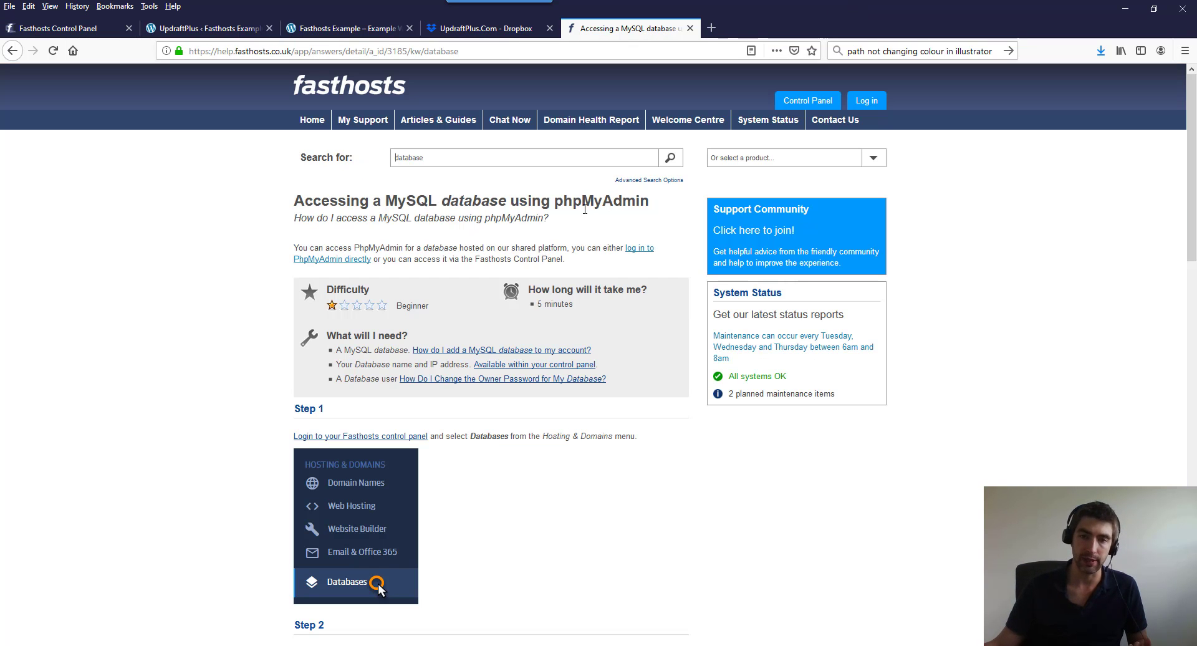
left_click(70, 28)
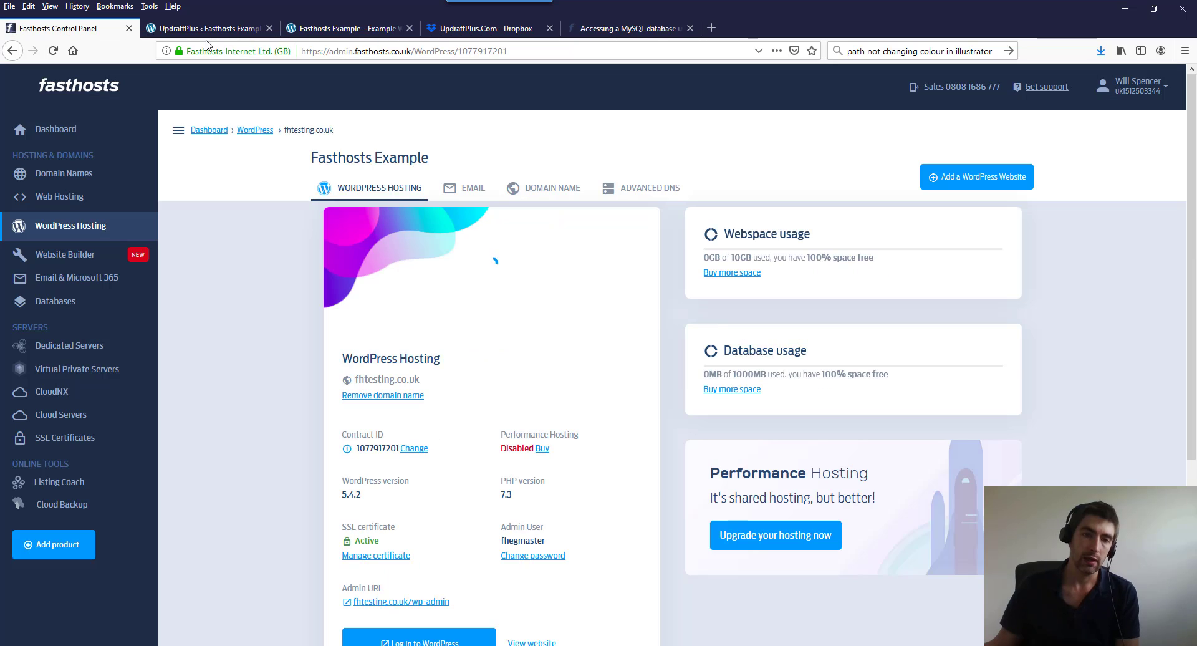
scroll(289, 401, "down", 5)
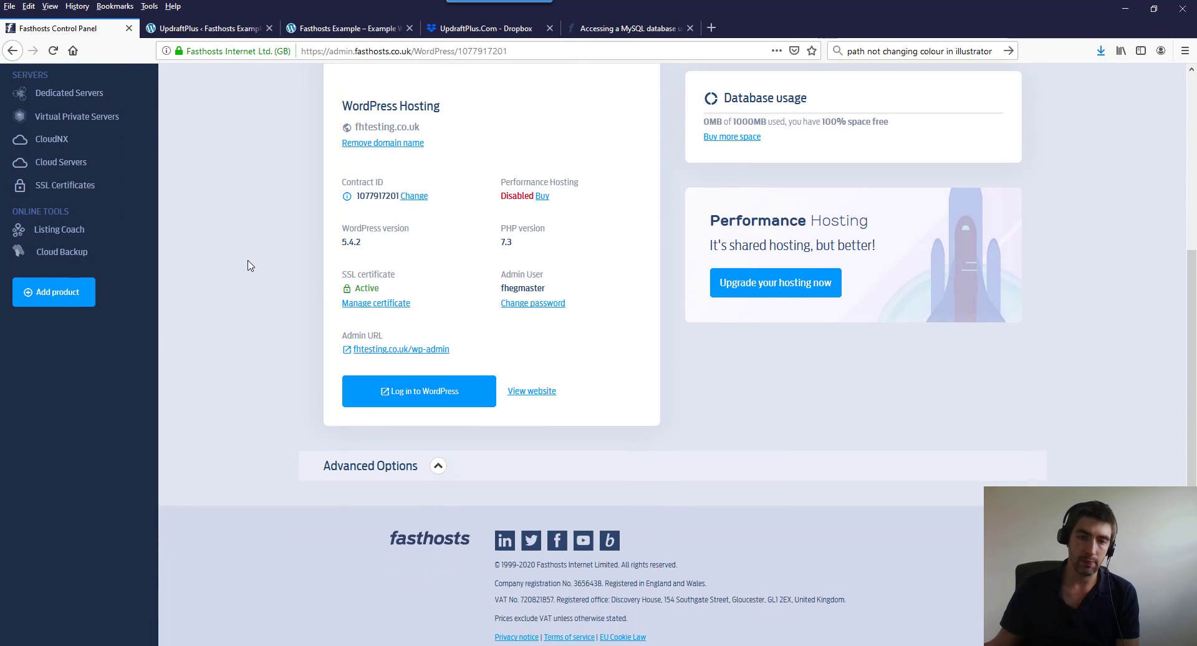
scroll(294, 326, "up", 2)
scroll(294, 330, "down", 2)
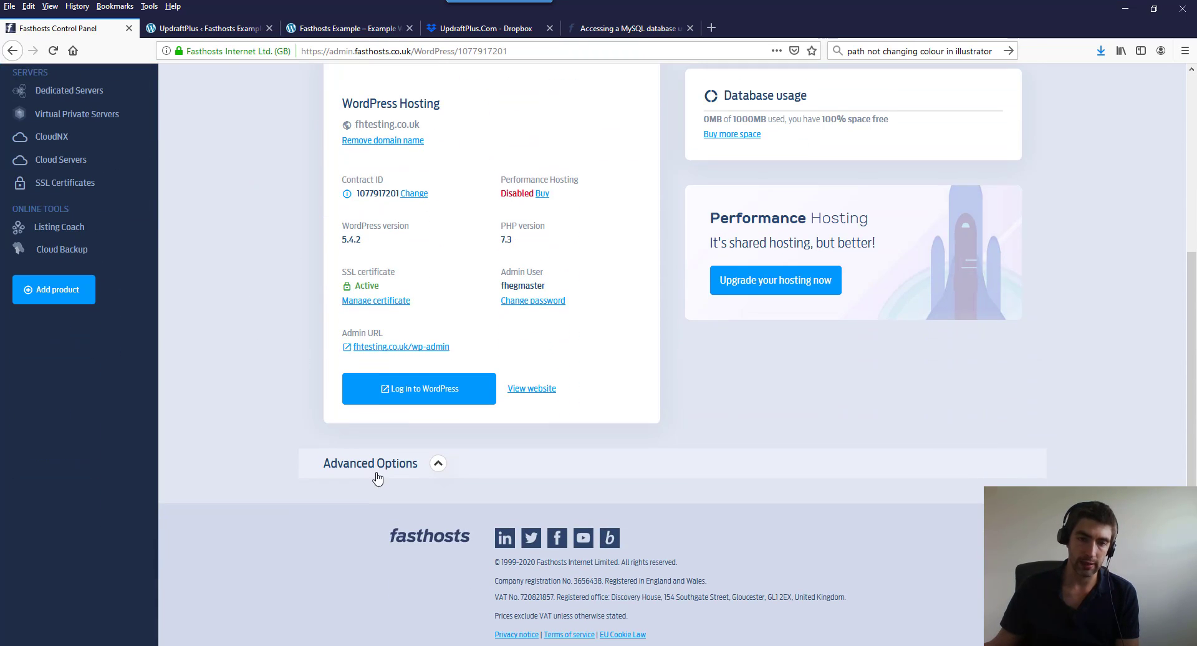
scroll(290, 347, "down", 5)
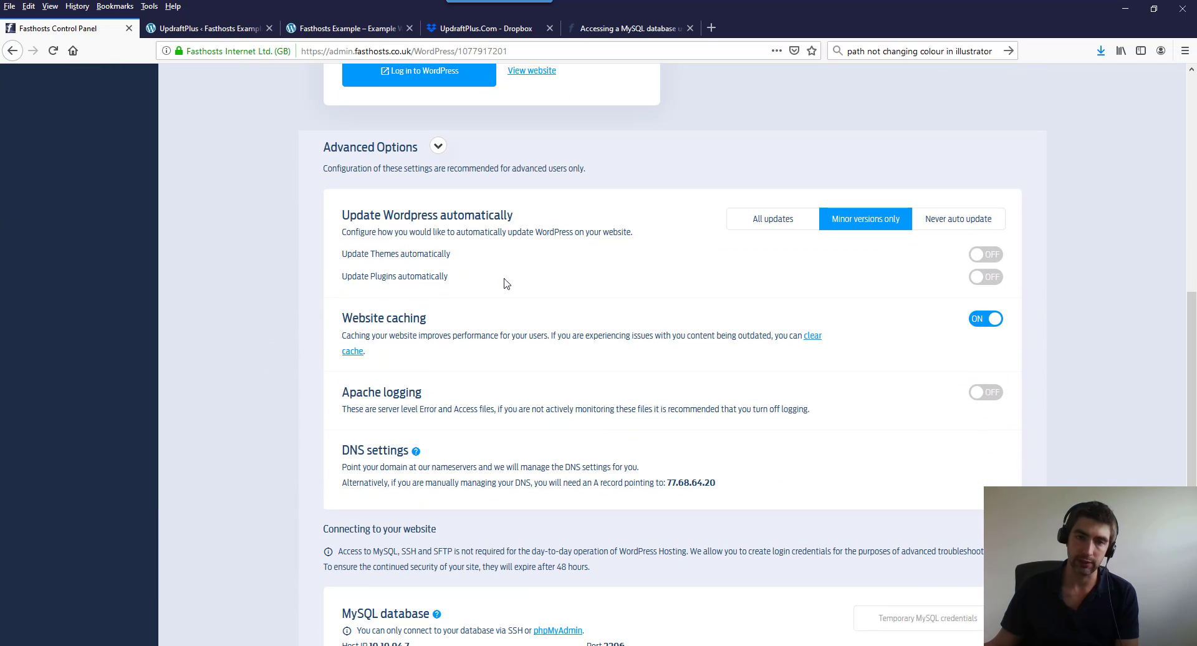
scroll(325, 315, "down", 5)
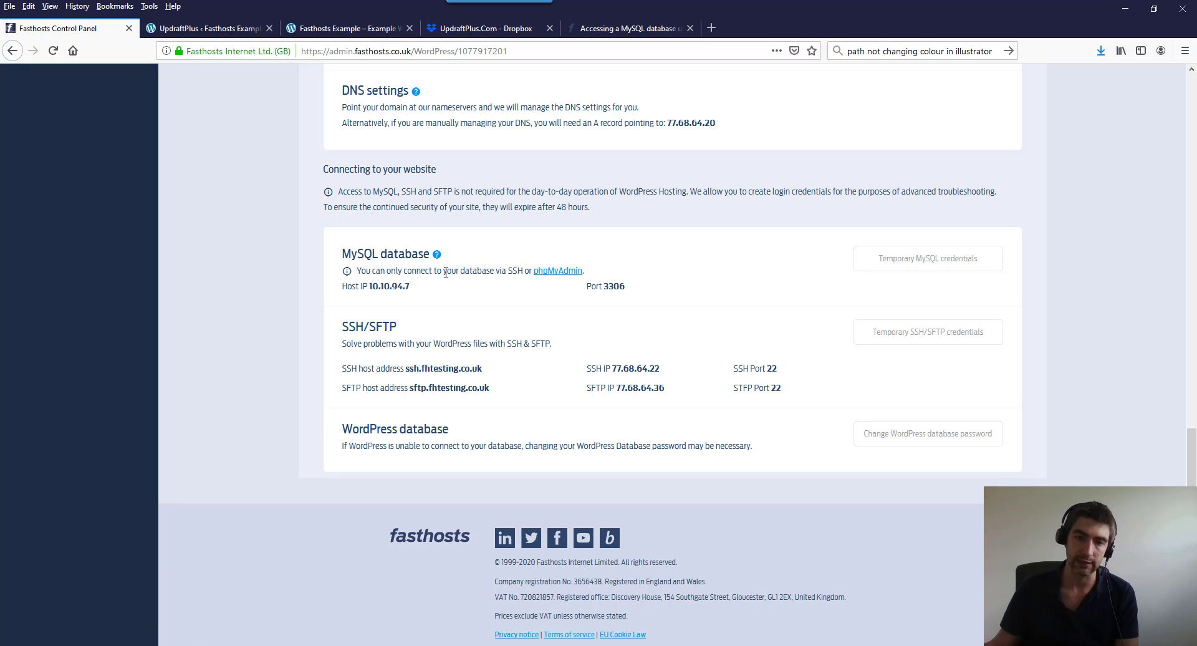
middle_click(540, 277)
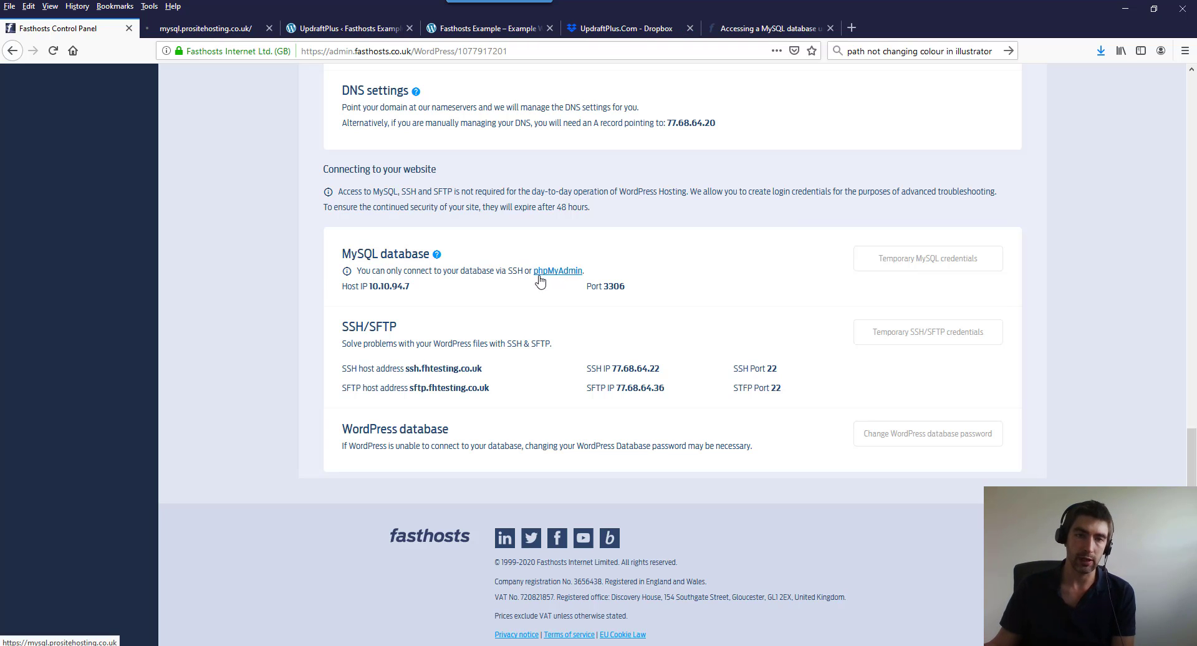
left_click(214, 31)
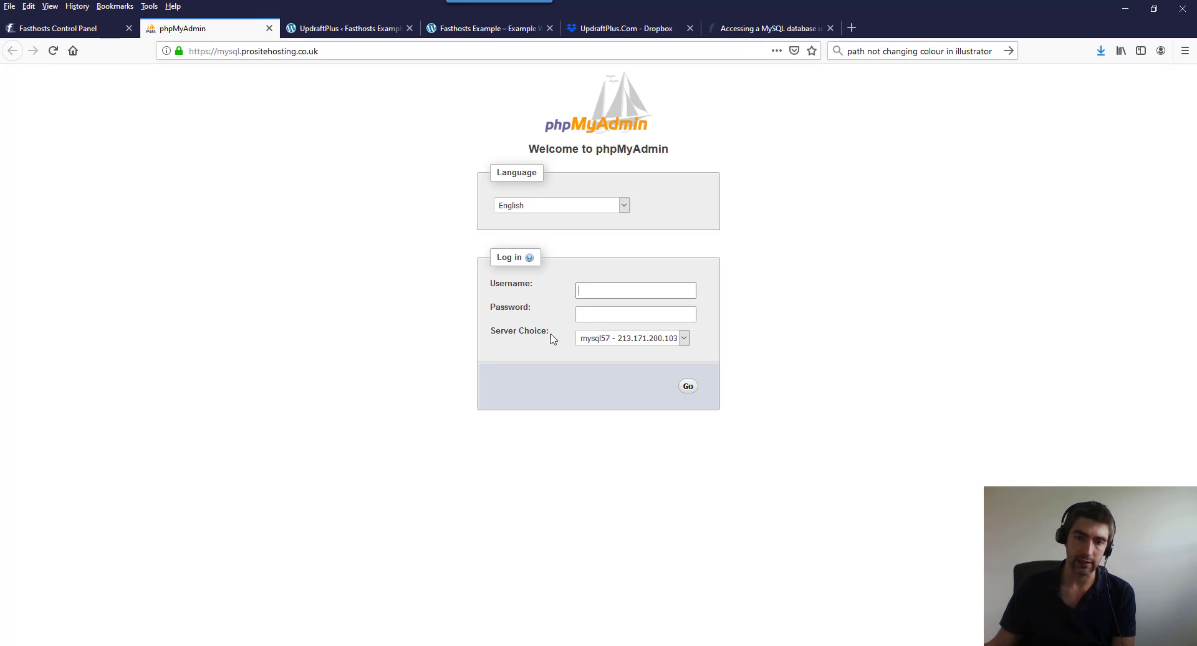
Check the MySQL host IP in the control panel and choose wordpress07 - 10.10.94.7 as the phpMyAdmin login server.
left_click(81, 35)
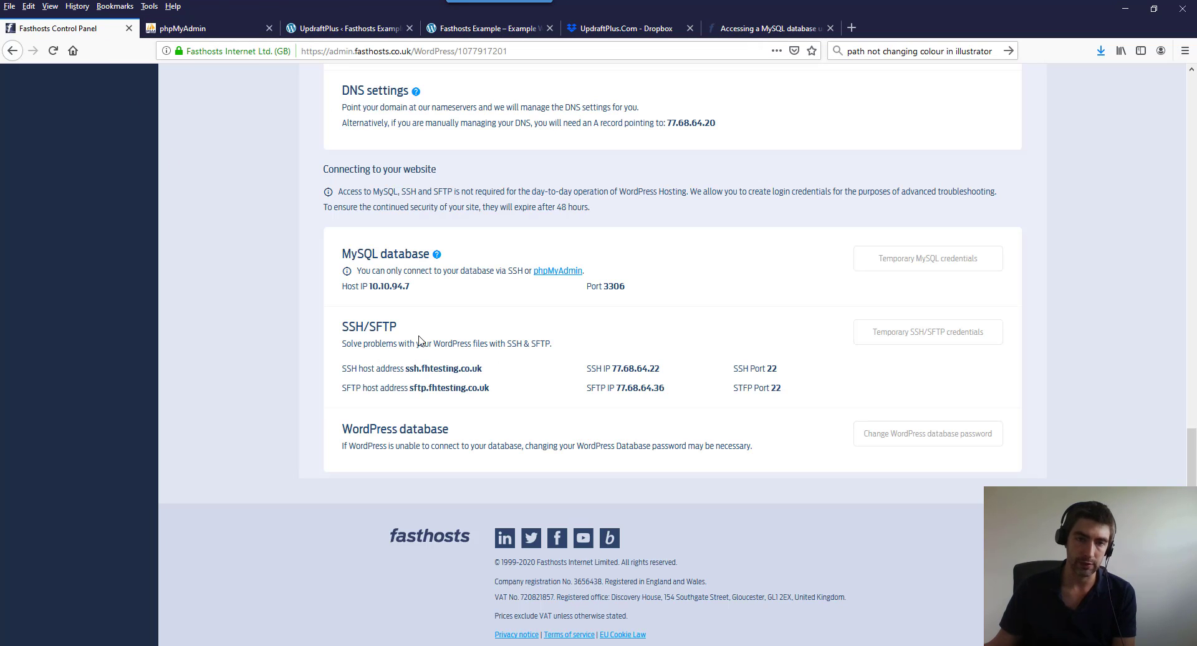
left_click_drag(410, 287, 364, 286)
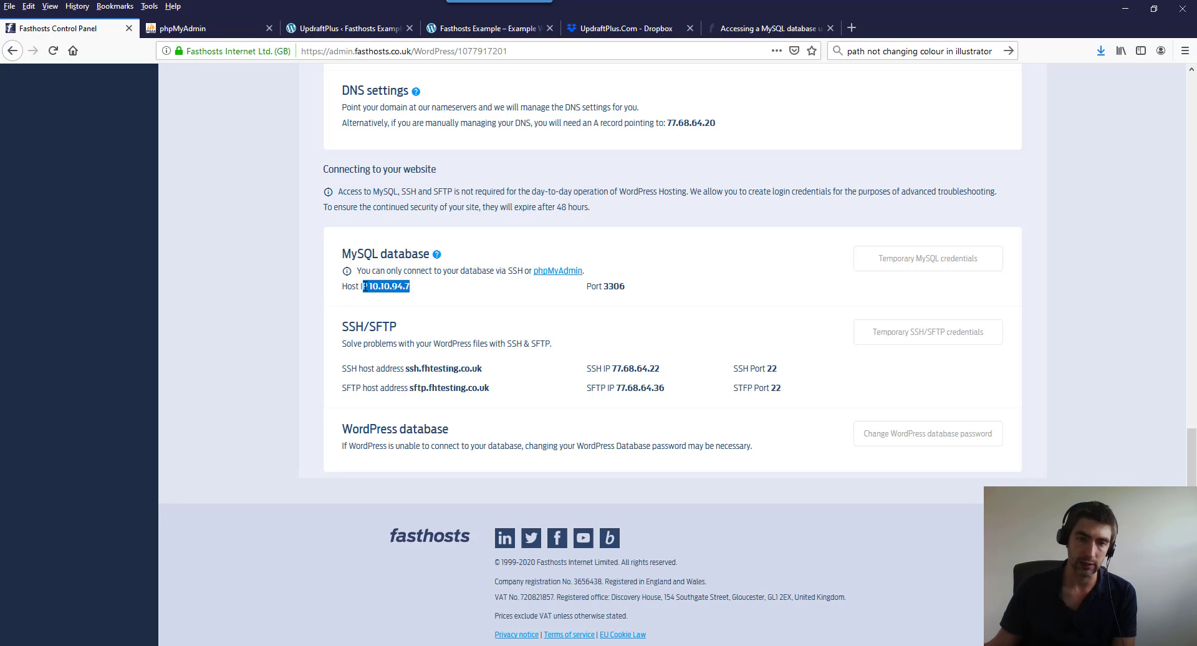
left_click(202, 33)
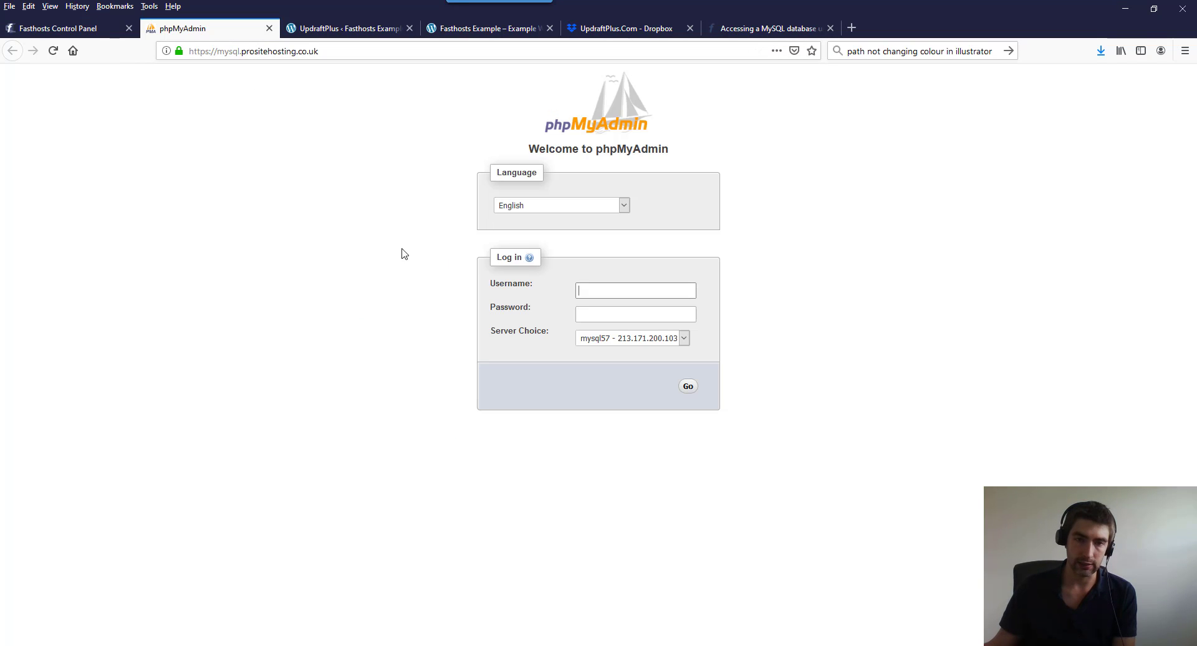
left_click(644, 339)
left_click_drag(742, 375, 744, 623)
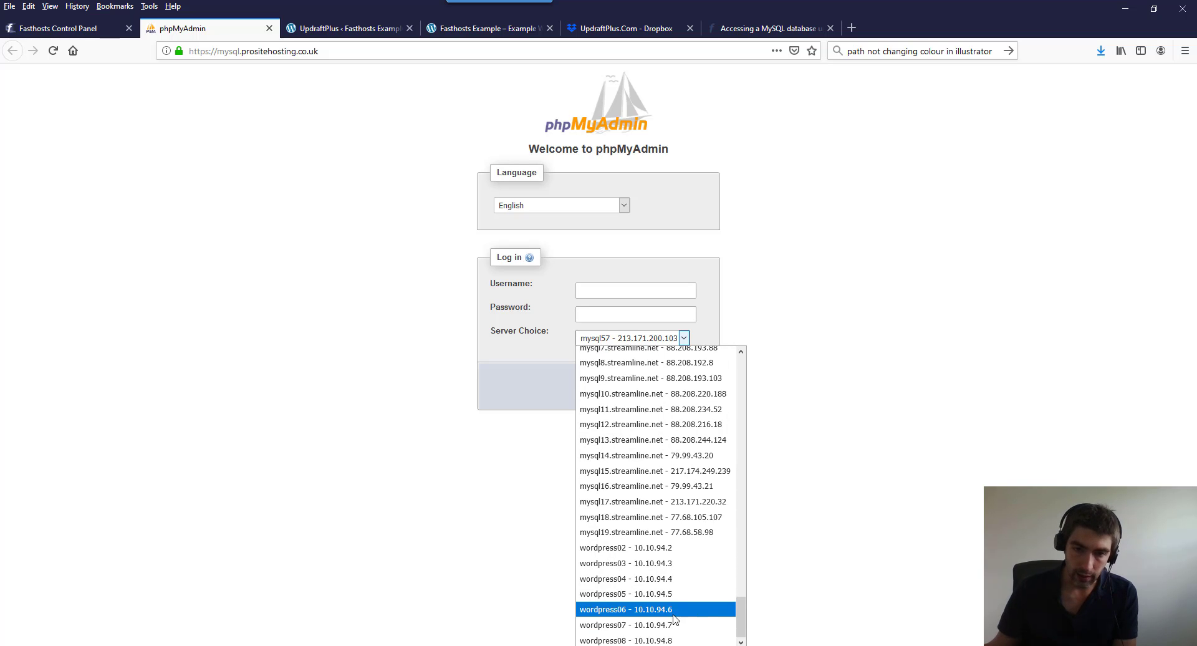
left_click(656, 625)
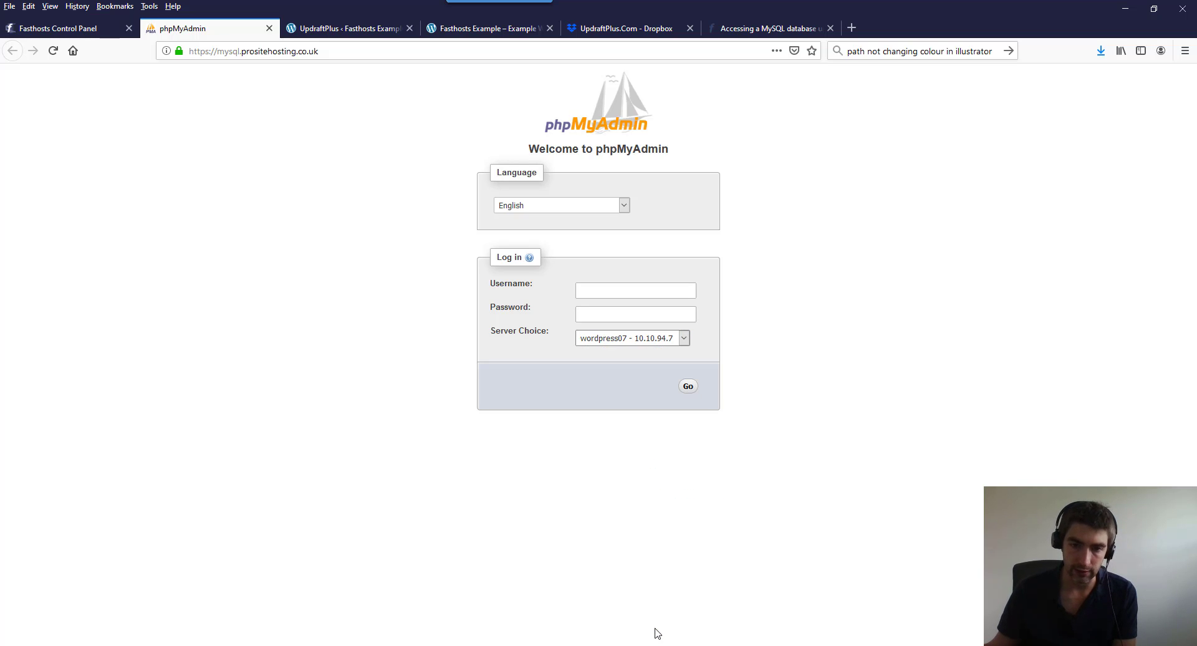
left_click(66, 28)
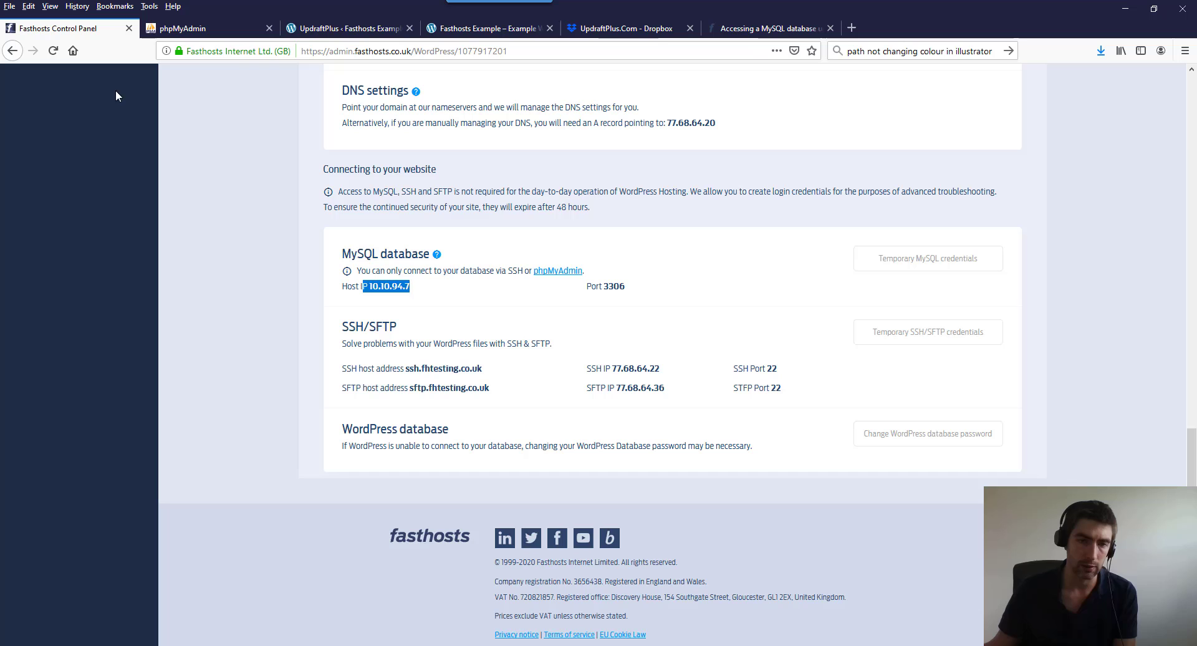
left_click(414, 318)
left_click(187, 28)
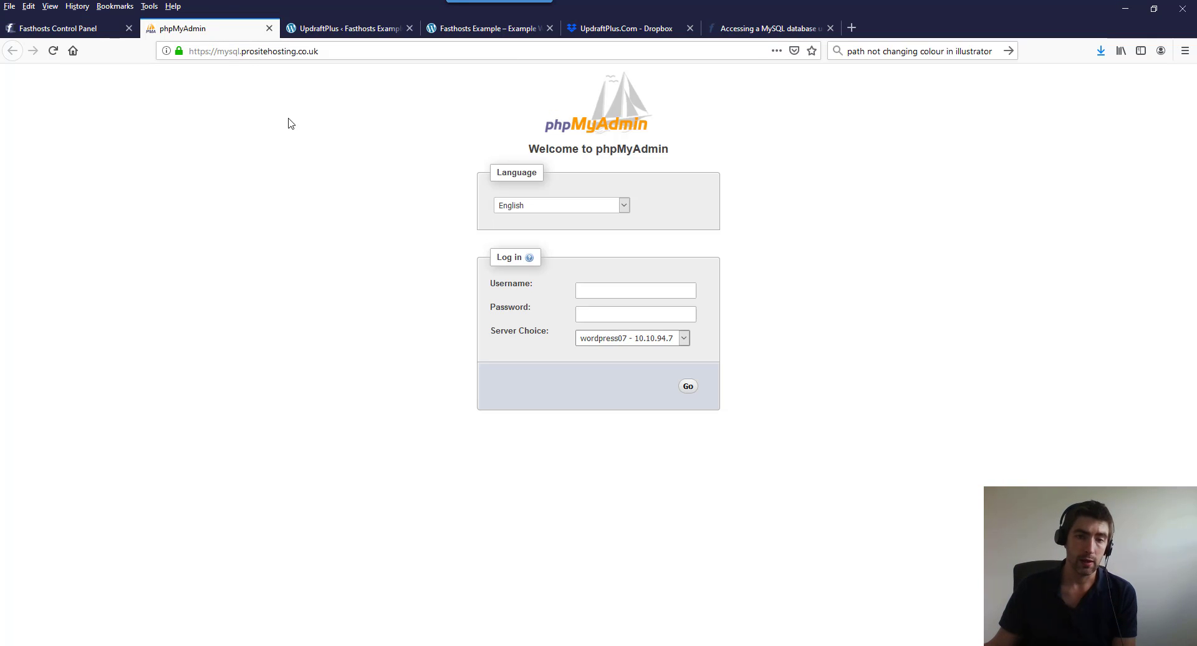
Generate temporary MySQL credentials in the Fasthosts control panel and copy the temporary username into the phpMyAdmin login form.
left_click(80, 29)
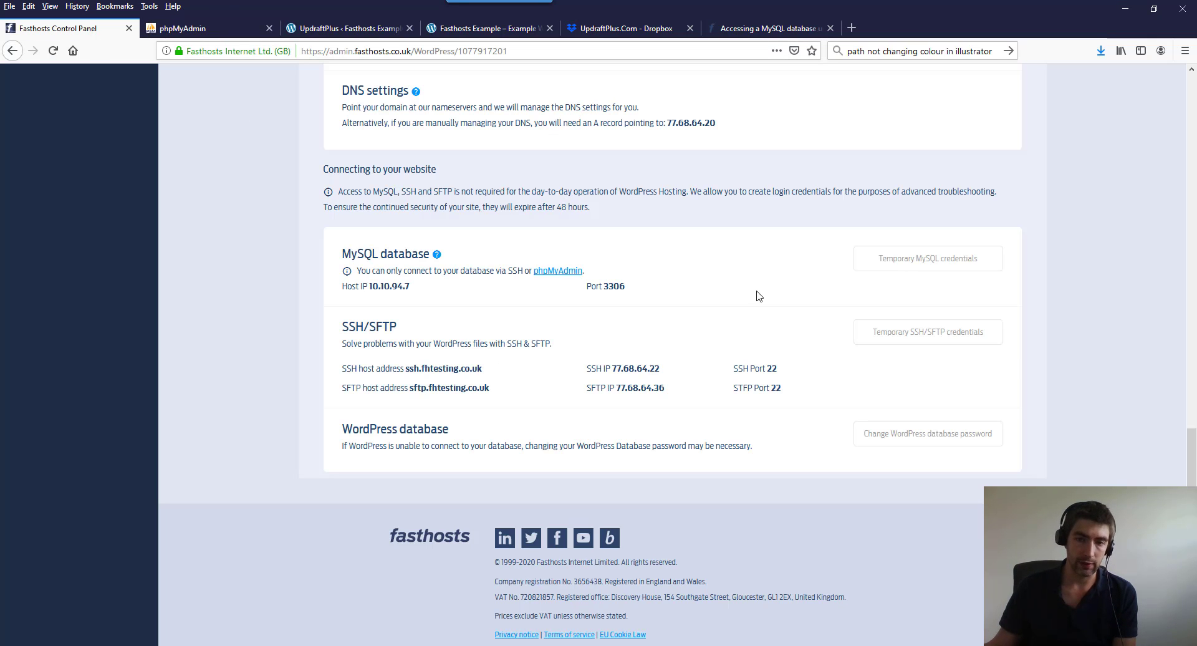
left_click(905, 266)
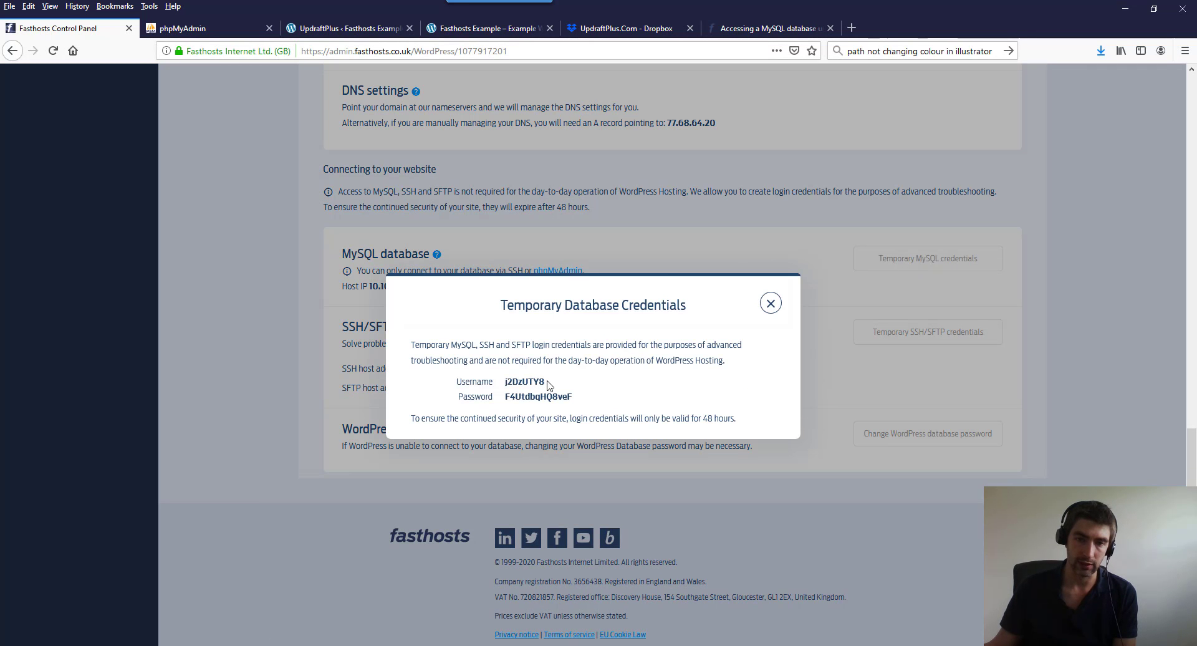
left_click_drag(548, 384, 506, 380)
key("ctrl+c")
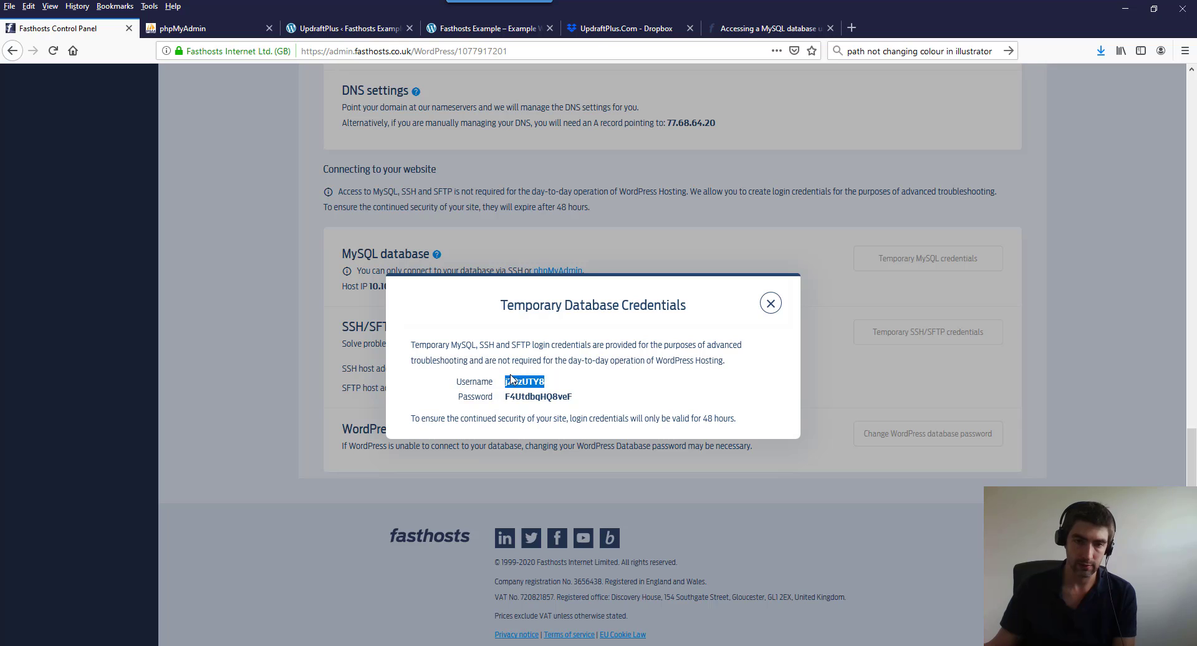
left_click(188, 28)
left_click(612, 289)
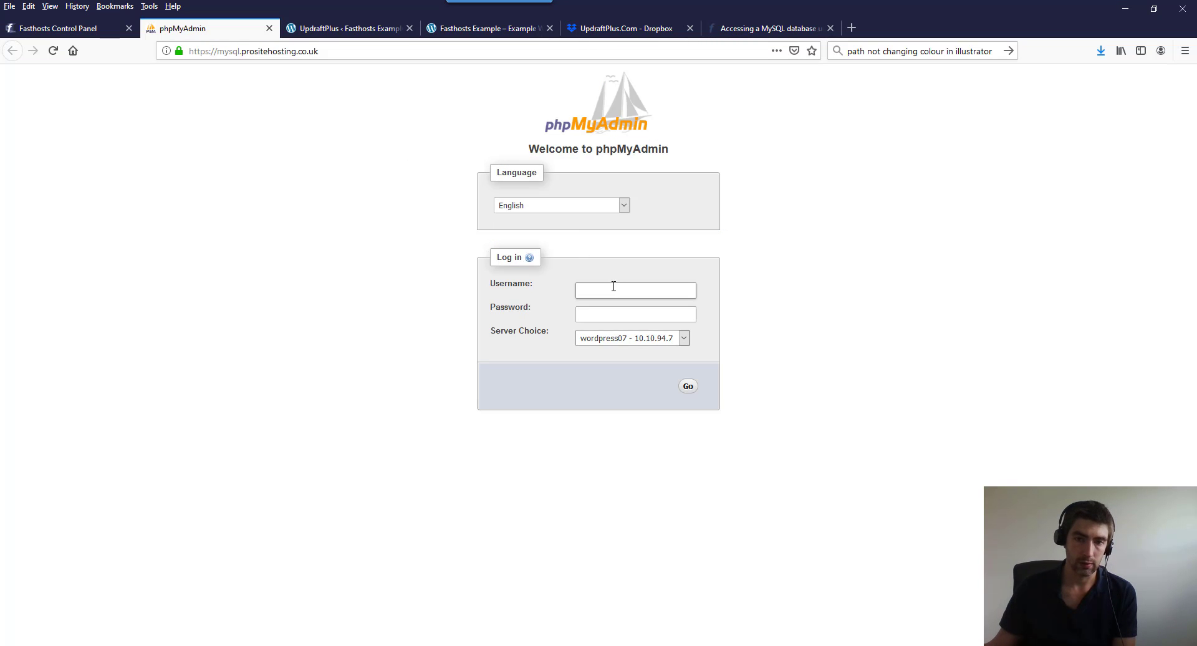
key("ctrl+v")
key("Tab")
Copy the temporary database password from the control panel into the phpMyAdmin login form and log in.
left_click(103, 28)
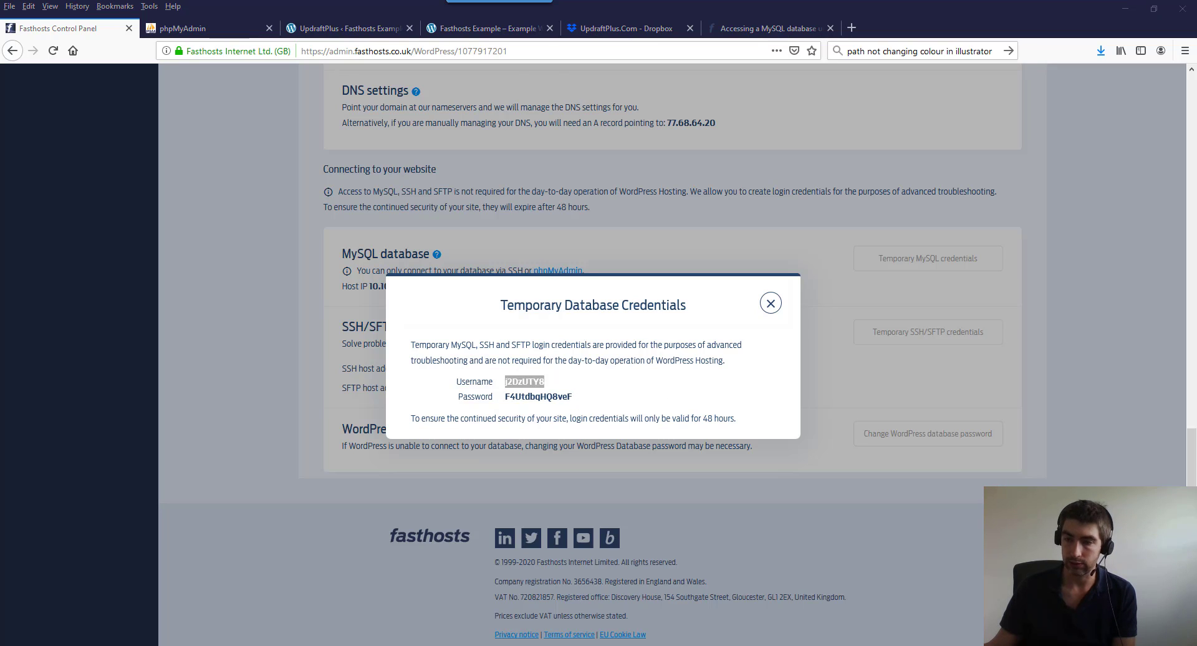
left_click(608, 413)
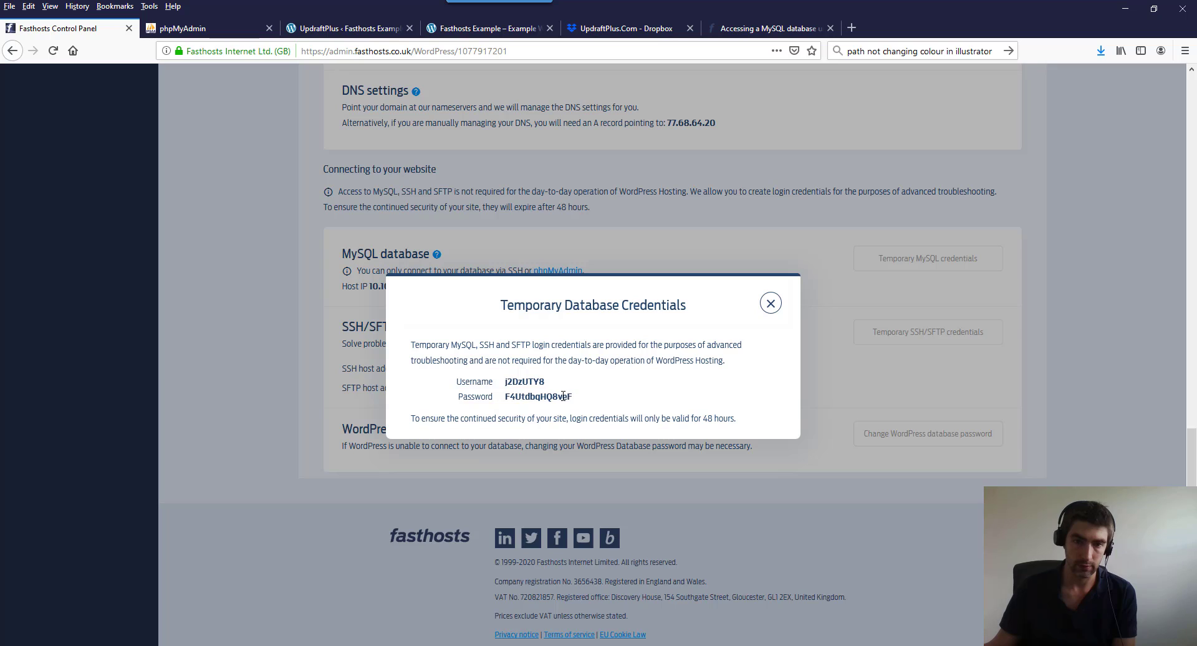
left_click_drag(573, 398, 508, 399)
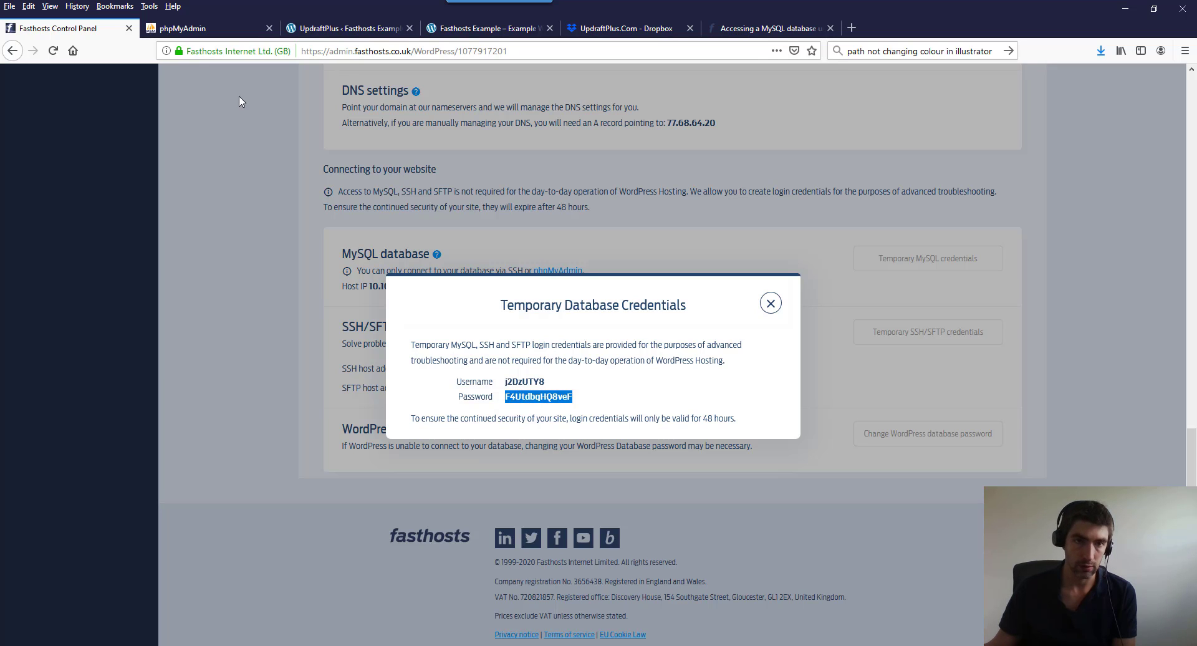
left_click(187, 28)
left_click(653, 311)
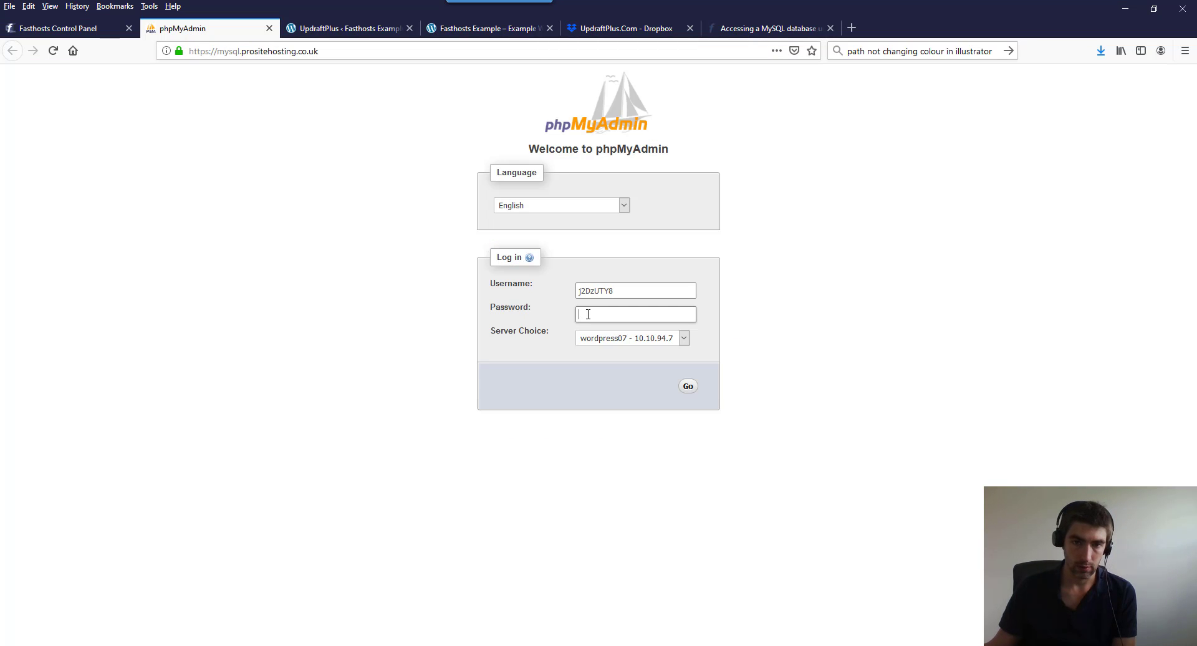
key("ctrl+v")
left_click(693, 395)
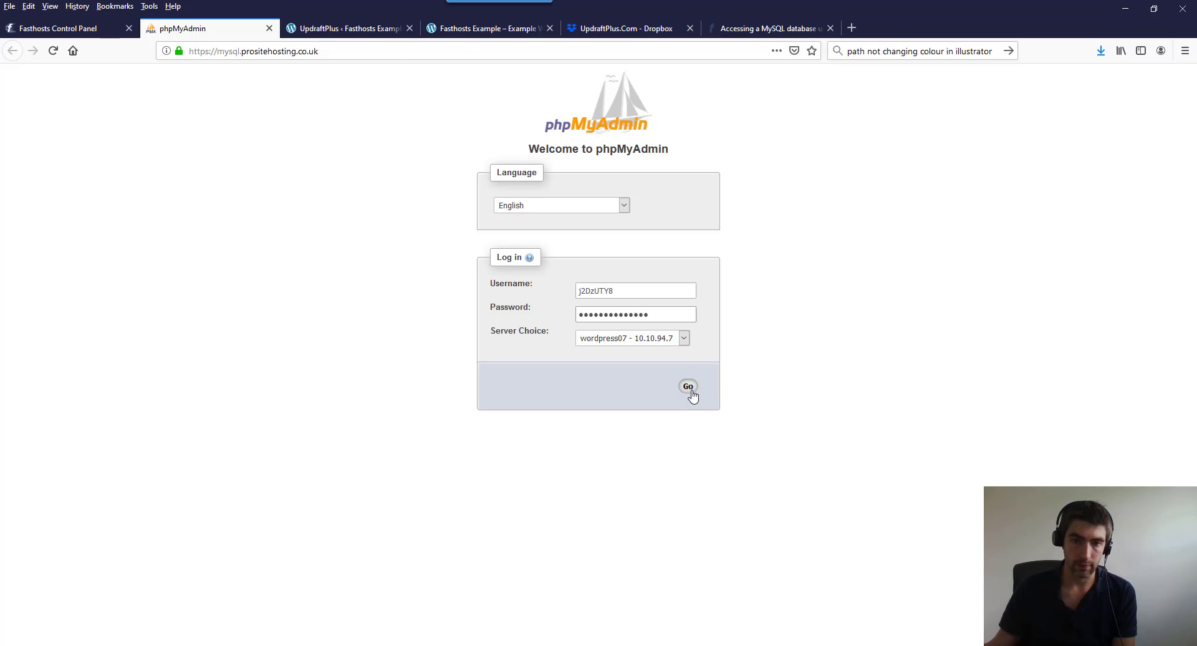
left_click(324, 163)
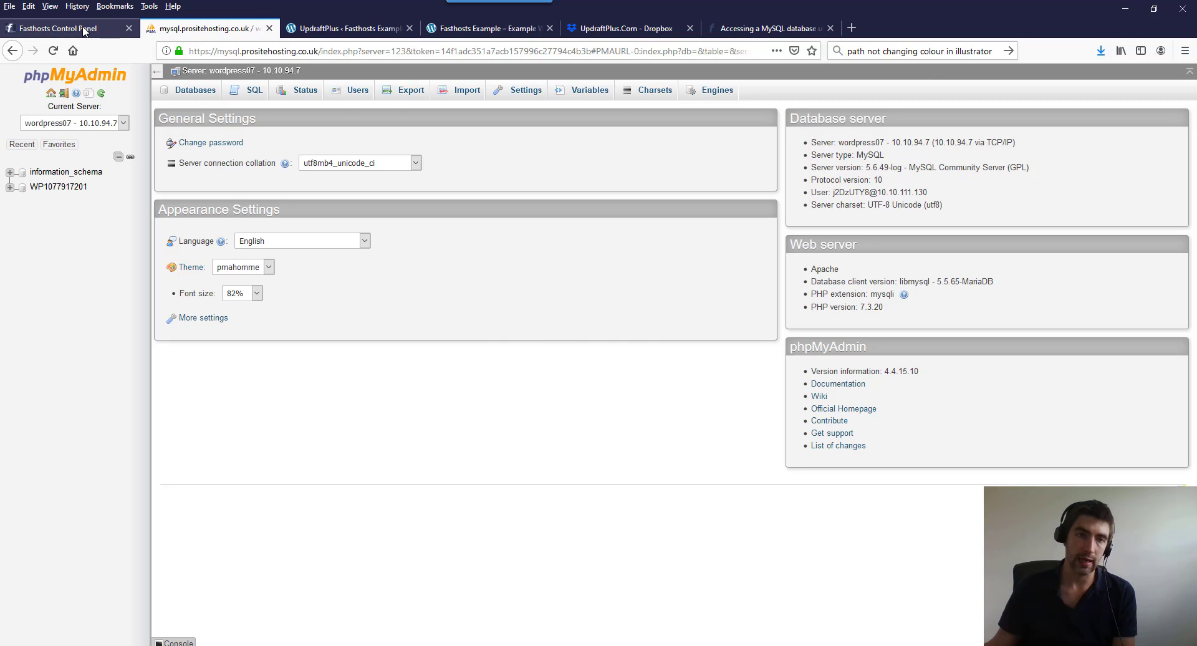
Return to the Fasthosts control panel and close the temporary database credentials.
left_click(63, 28)
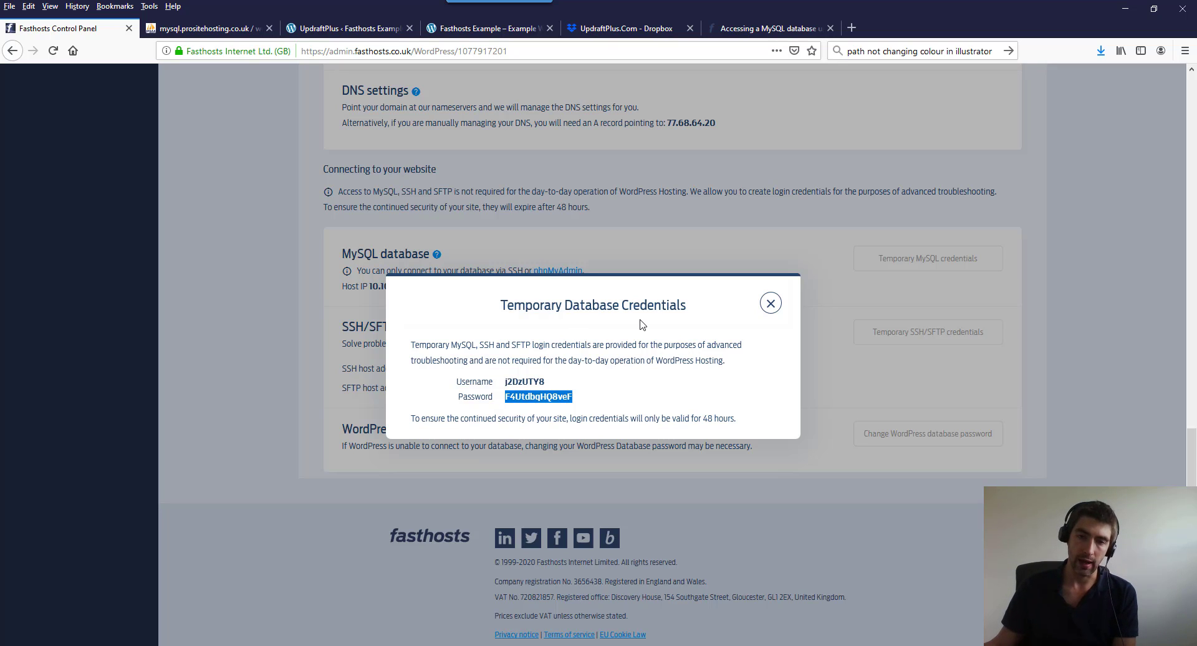
left_click(769, 316)
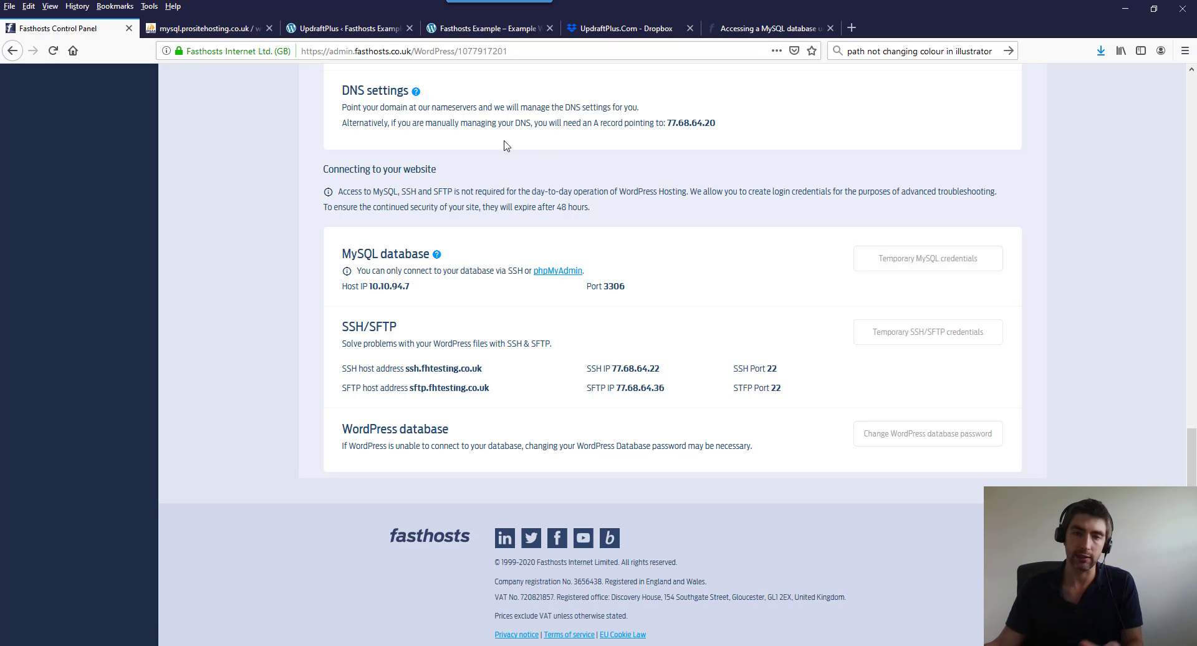
left_click(904, 261)
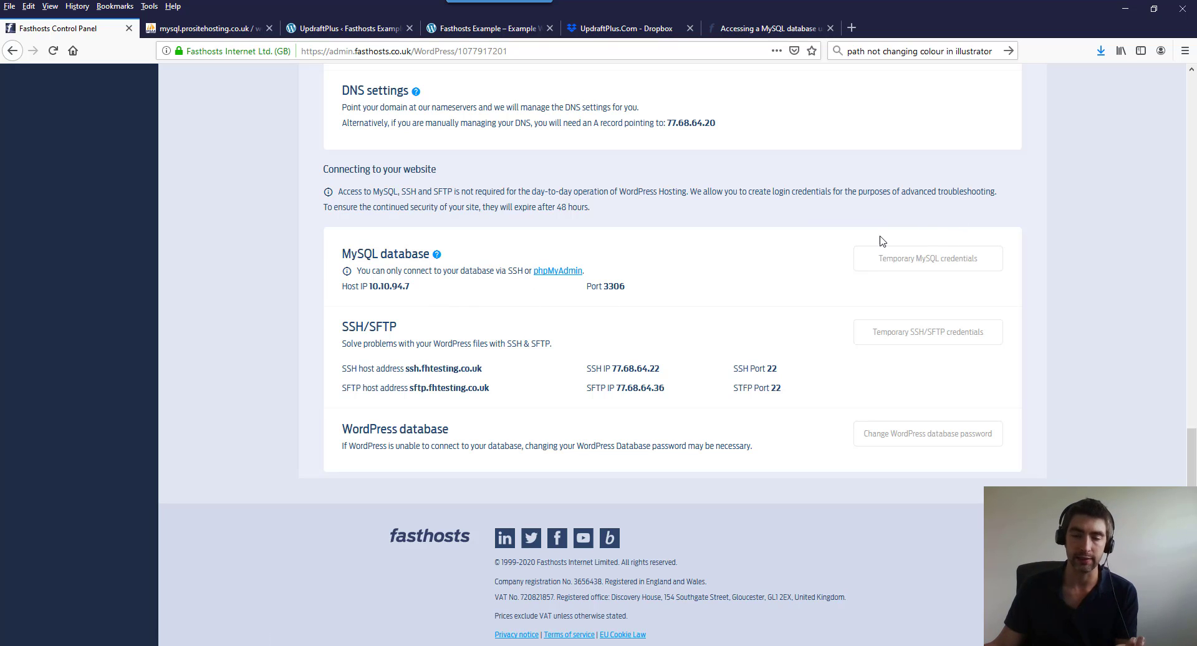
left_click(211, 31)
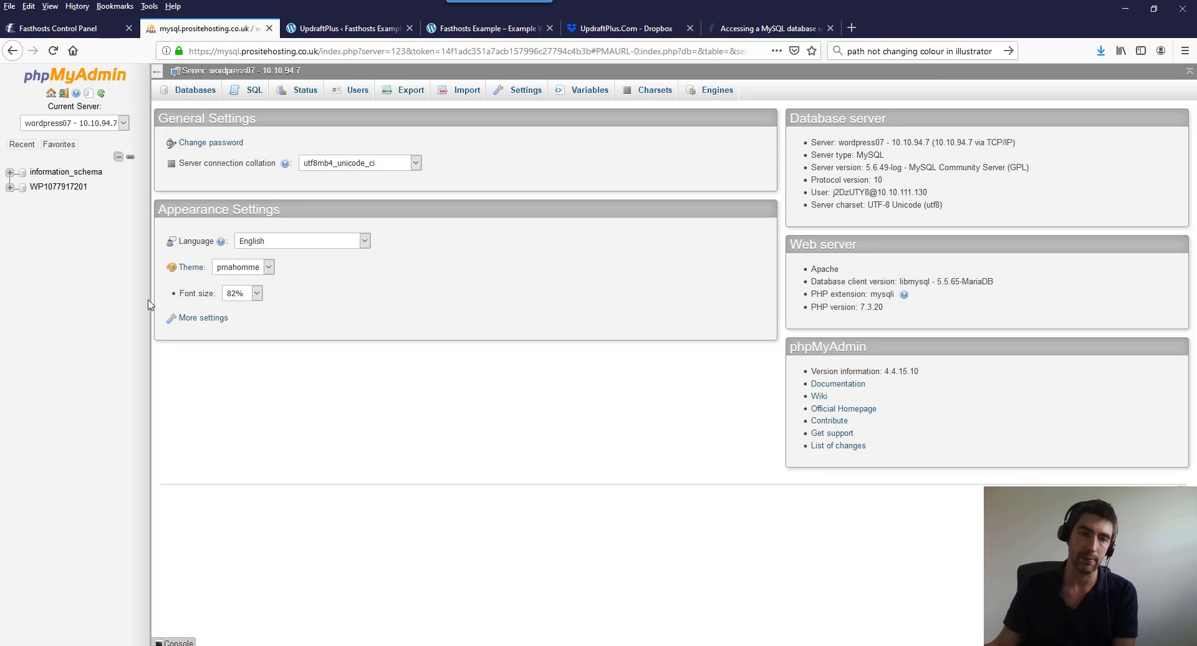
left_click(57, 187)
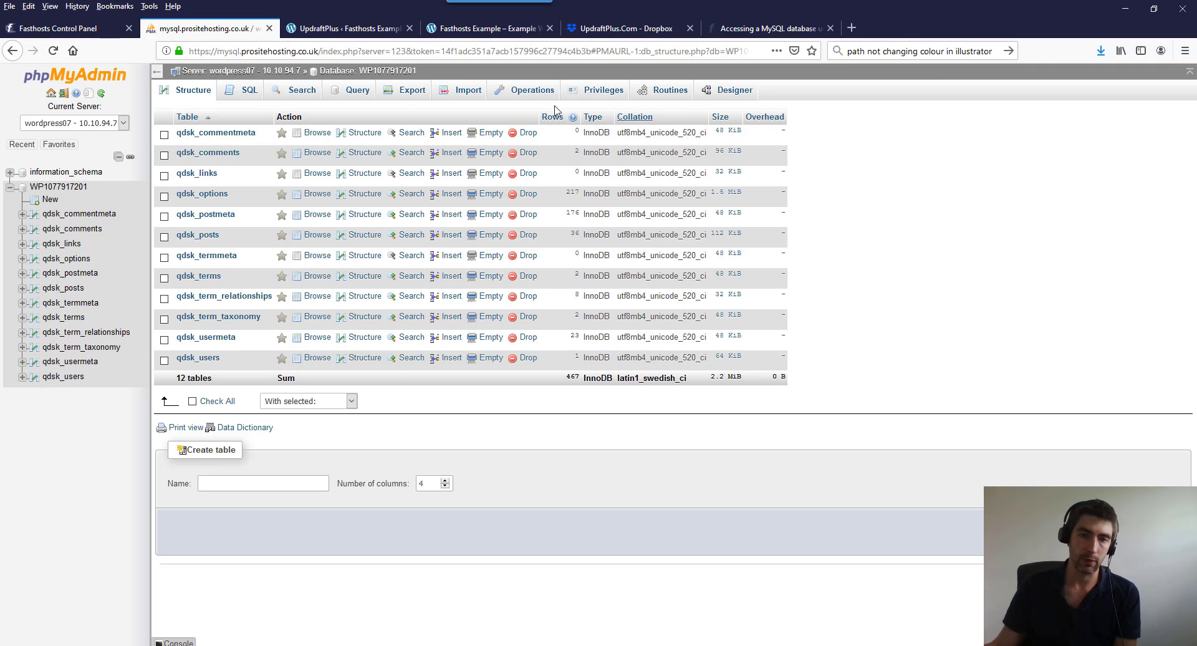
left_click(407, 95)
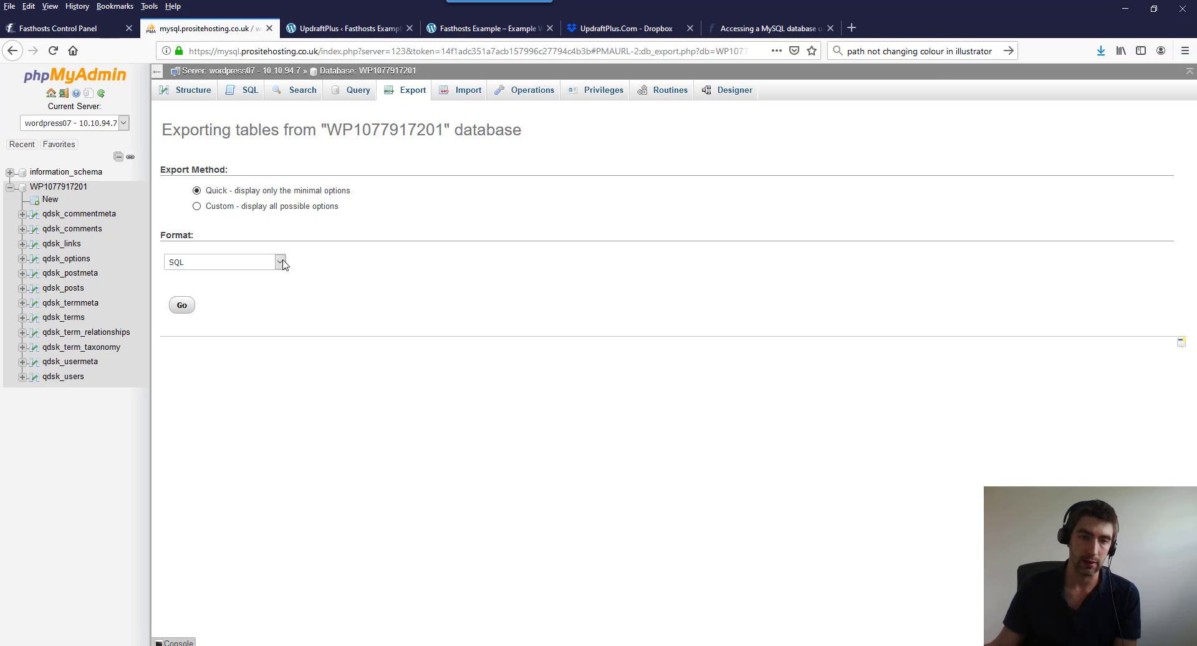
left_click(181, 305)
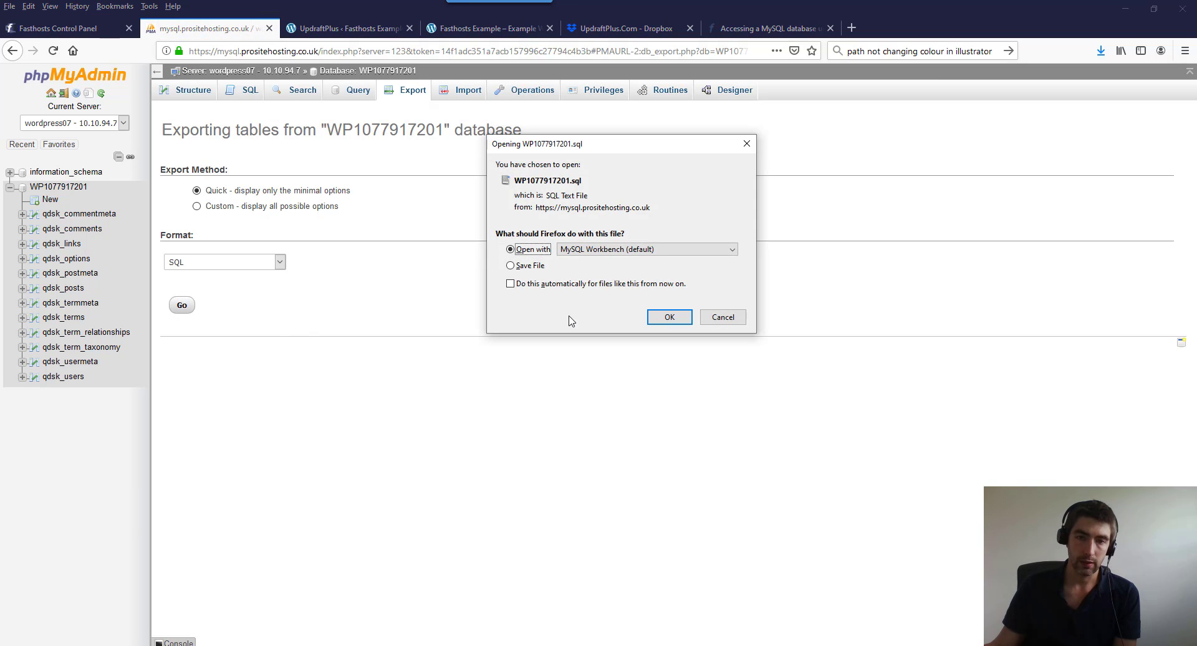
left_click(518, 266)
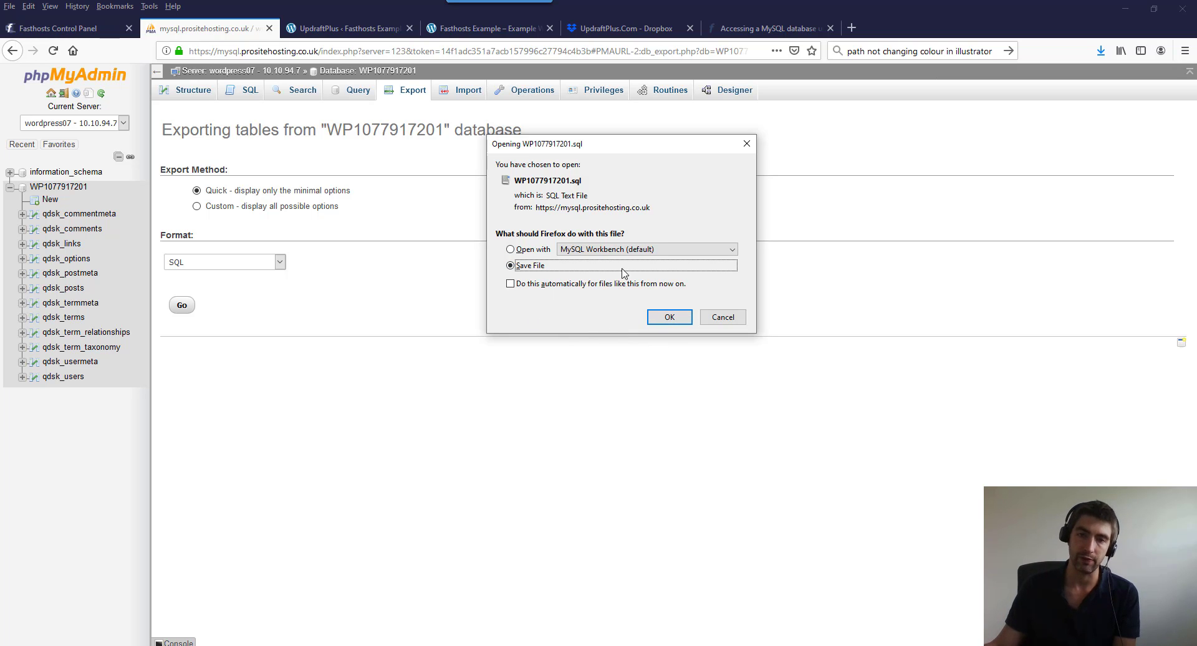
left_click(668, 320)
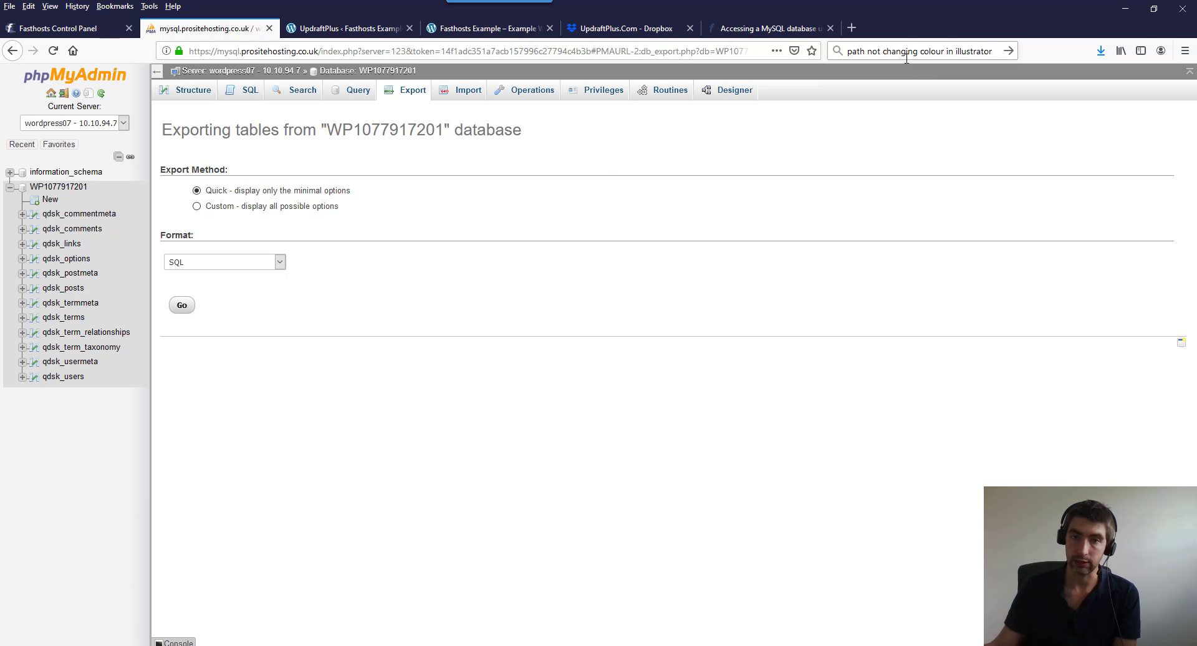
Show the downloaded WP1077917201.sql file in its Downloads folder and bring the folder window over the browser.
left_click(1101, 55)
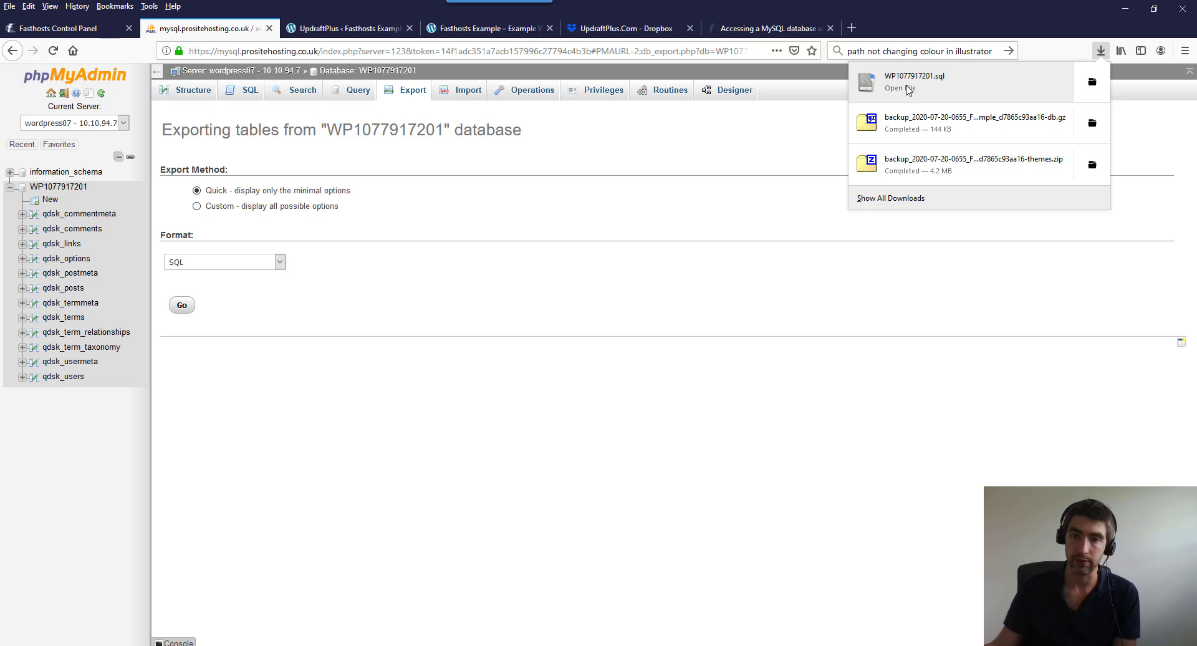
left_click(1092, 86)
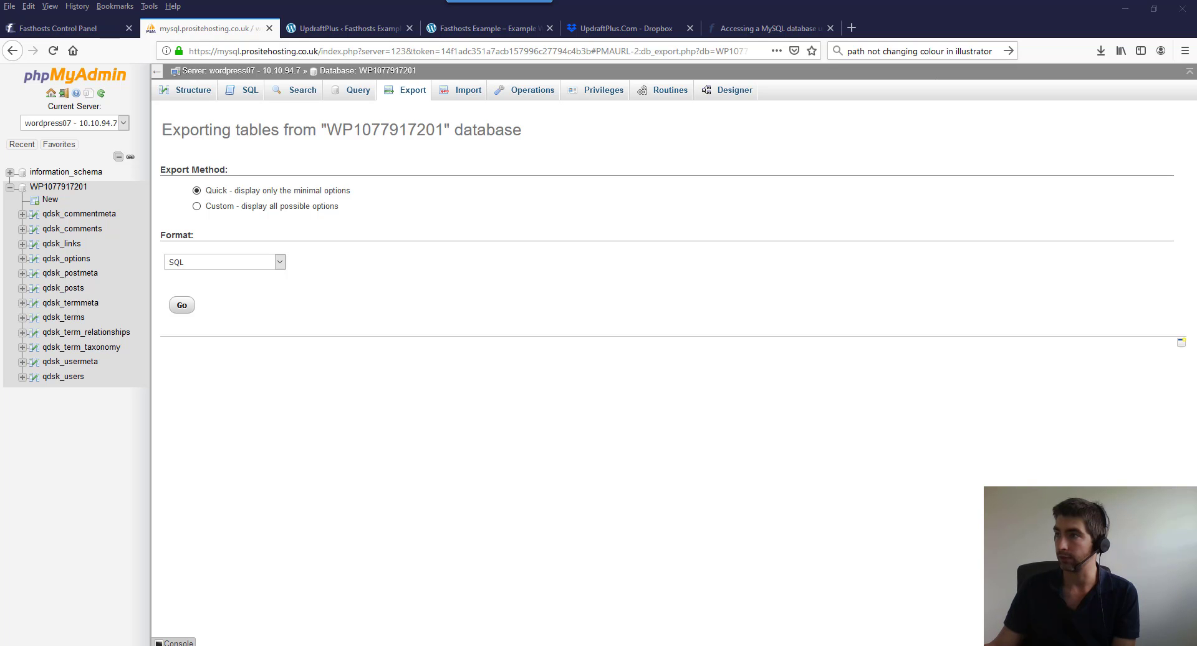
left_click_drag(998, 279, 531, 219)
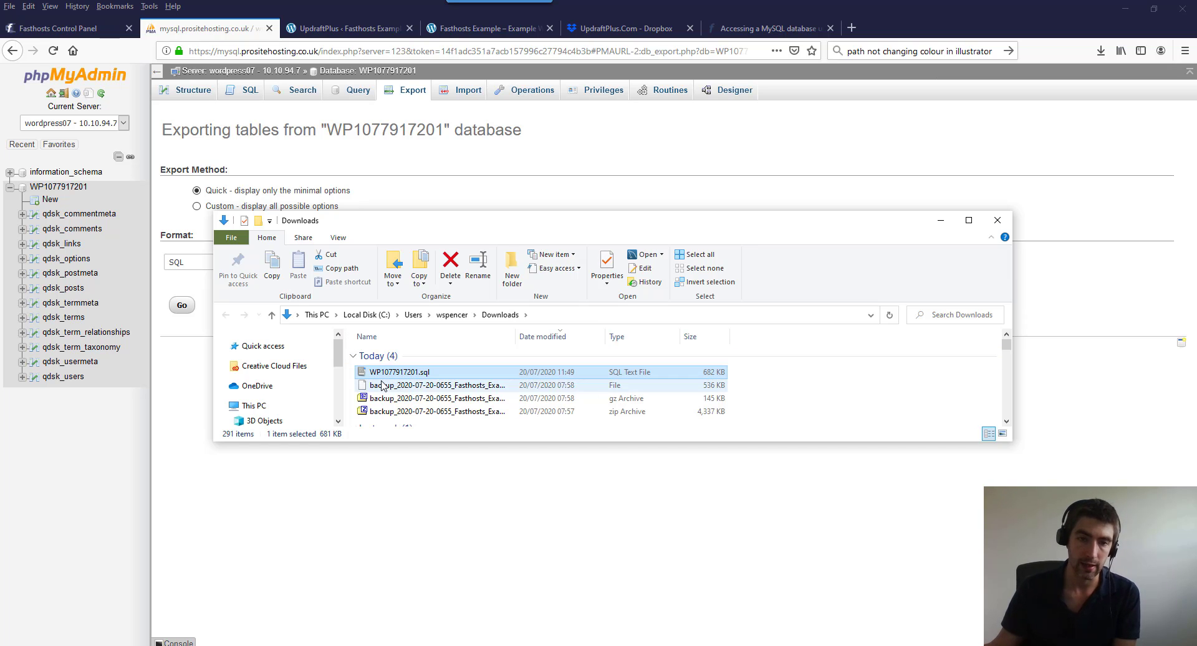